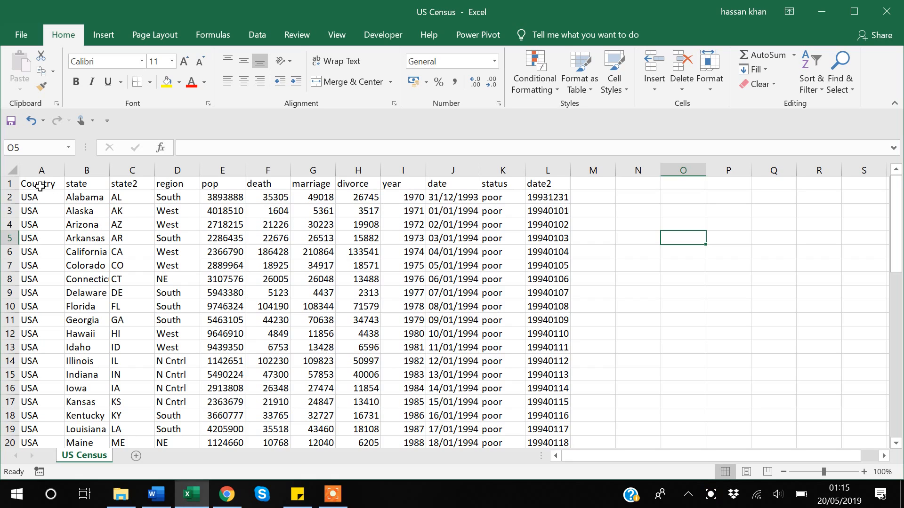
# - Examine the extent of the US Census data and its column headings from Country through date
pyautogui.click(39, 210)
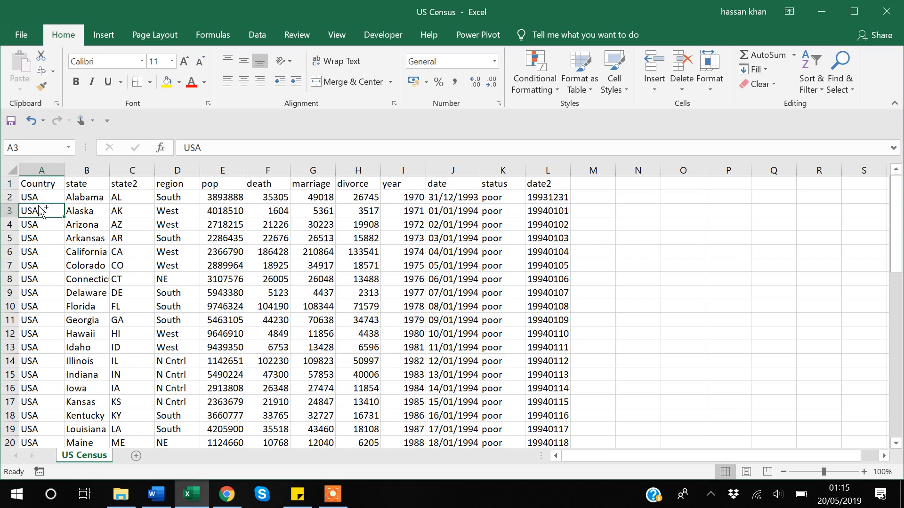
pyautogui.hotkey('ctrl', 'Down')
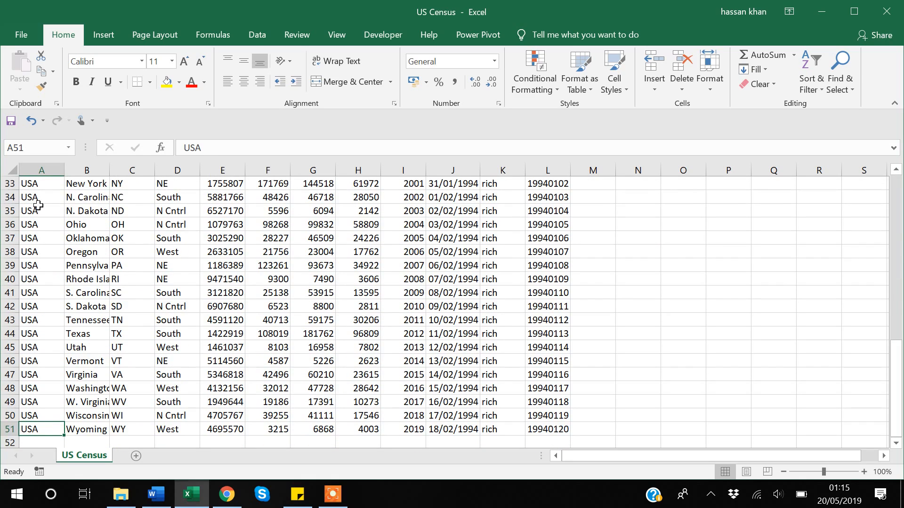
pyautogui.hotkey('ctrl', 'Up')
pyautogui.hotkey('ctrl', 'Down')
pyautogui.hotkey('ctrl', 'Up')
pyautogui.press('Right')
pyautogui.press('Right')
pyautogui.press('Right')
pyautogui.press('Right')
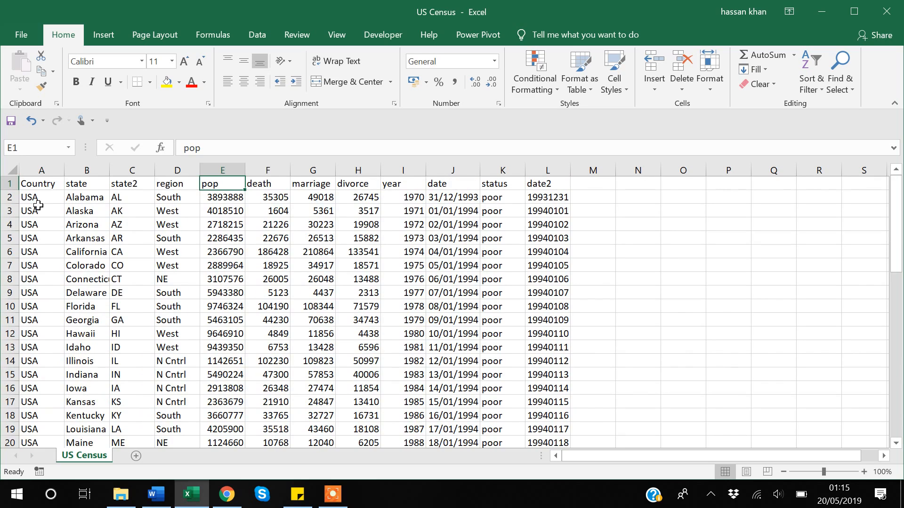
pyautogui.press('Right')
pyautogui.press('Right')
pyautogui.press('Right')
pyautogui.press('Right')
pyautogui.press('Right')
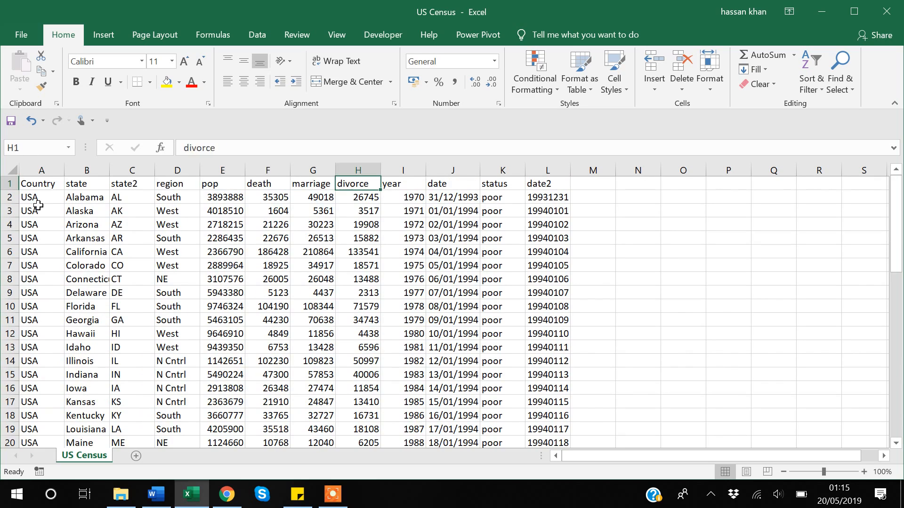
# - Compare how the first record's date is written in the date and date2 columns
pyautogui.press('Down')
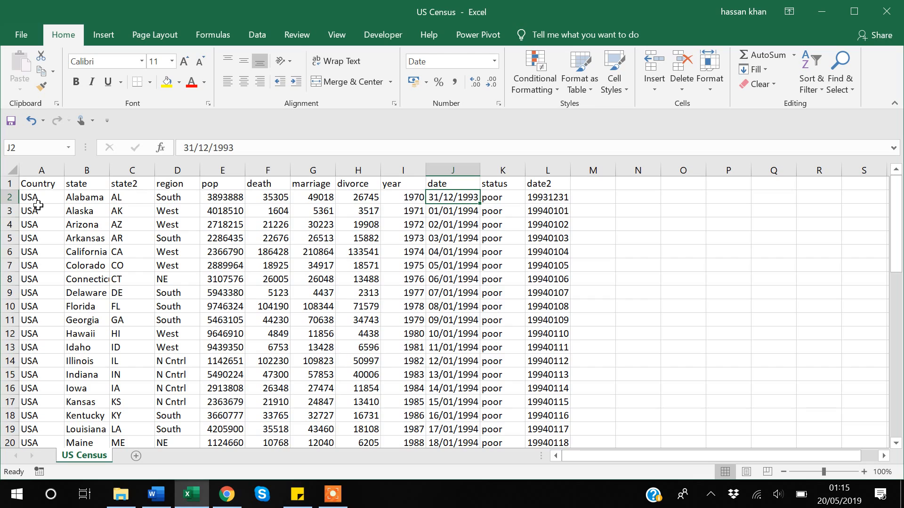
pyautogui.press('Right')
pyautogui.press('Right')
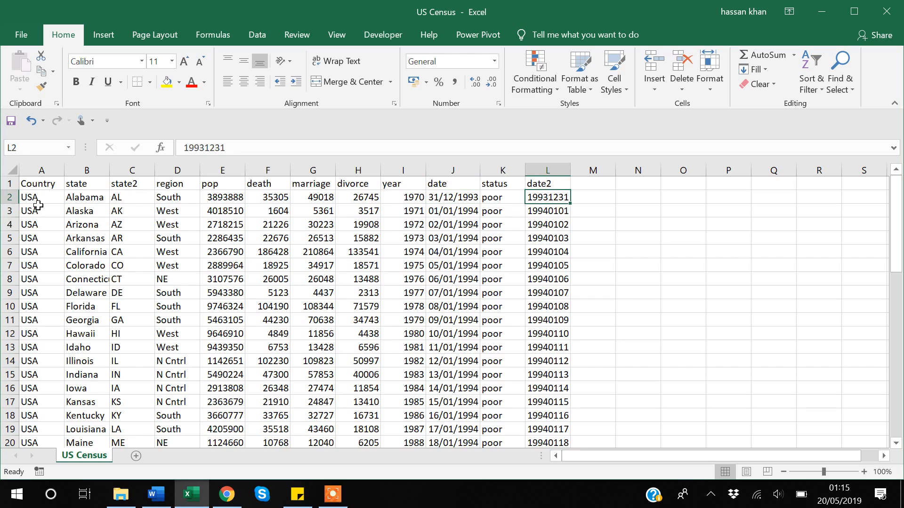
pyautogui.press('Up')
pyautogui.press('Down')
pyautogui.press('Left')
pyautogui.press('Left')
pyautogui.press('Left')
pyautogui.press('Right')
pyautogui.press('Right')
pyautogui.press('Right')
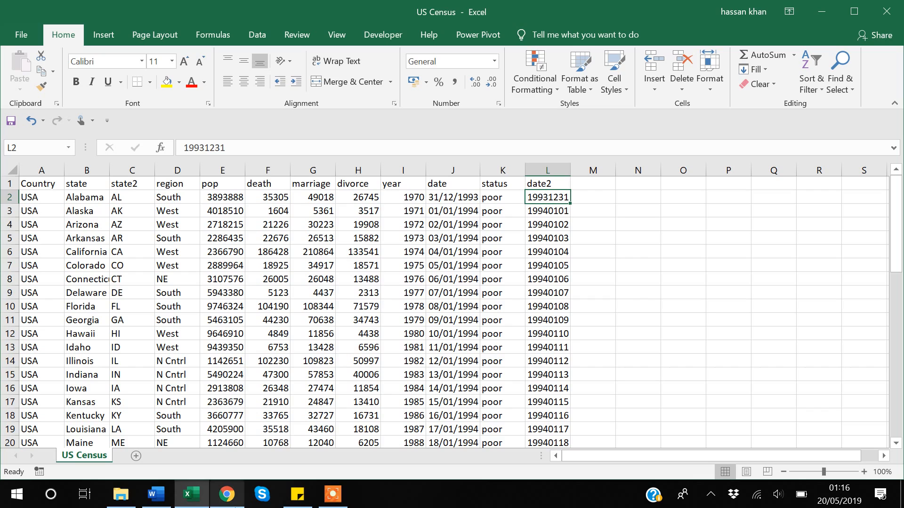
# - Switch to Google Data Studio in Chrome and create a blank report titled "Date Format"
pyautogui.click(227, 500)
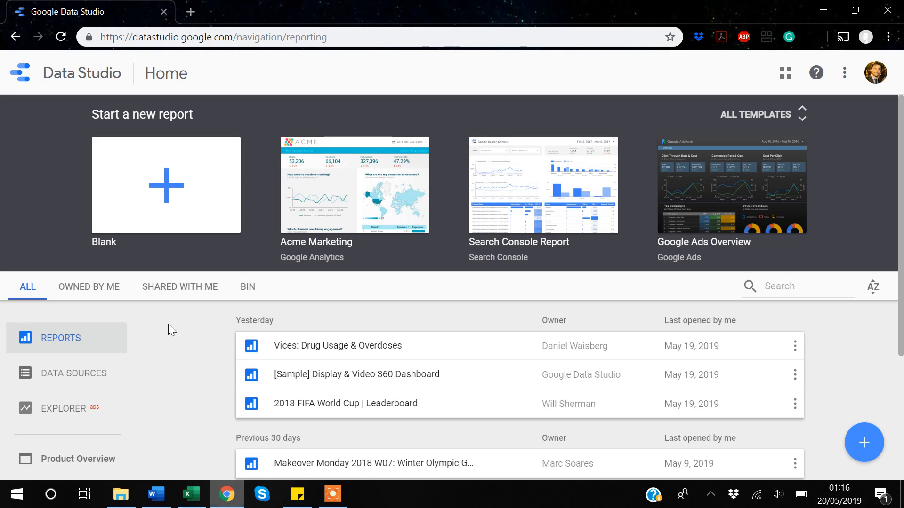
pyautogui.click(164, 189)
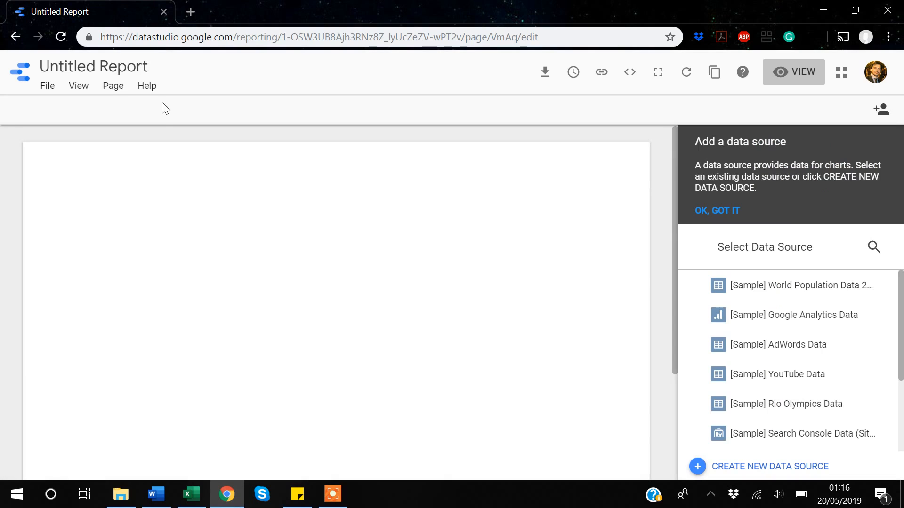
pyautogui.click(146, 71)
pyautogui.press('BackSpace')
pyautogui.press('BackSpace')
pyautogui.press('BackSpace')
pyautogui.press('BackSpace')
pyautogui.press('BackSpace')
pyautogui.press('BackSpace')
pyautogui.press('BackSpace')
pyautogui.press('BackSpace')
pyautogui.press('BackSpace')
pyautogui.press('BackSpace')
pyautogui.press('BackSpace')
pyautogui.press('BackSpace')
pyautogui.press('BackSpace')
pyautogui.press('BackSpace')
pyautogui.write('Date Format')
pyautogui.click(317, 308)
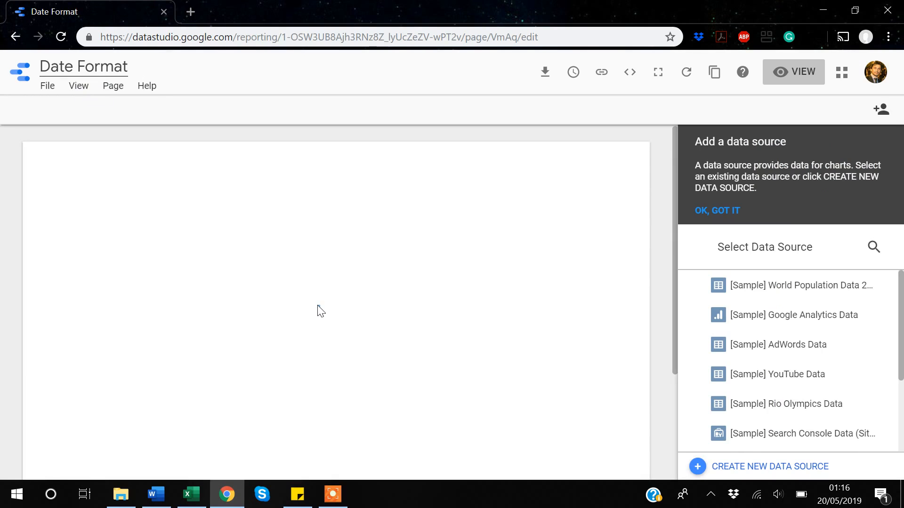
# - Start a new data source for the report using the File Upload connector
pyautogui.click(765, 467)
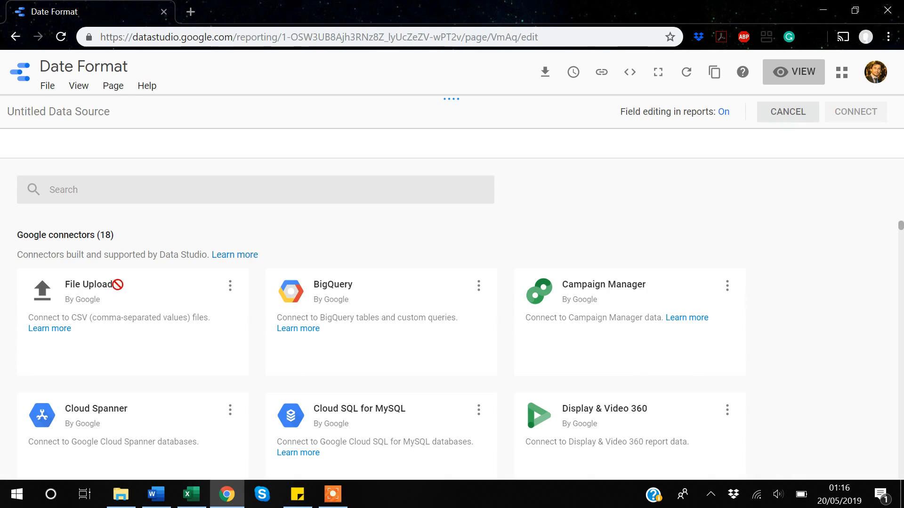
pyautogui.moveTo(119, 288)
pyautogui.click(131, 366)
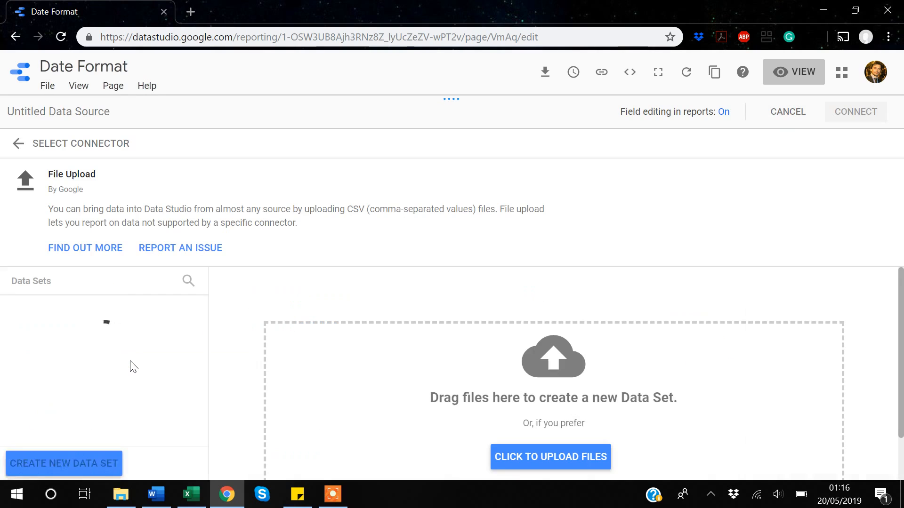
# - Upload the US Census file from Videos > Google_data_studio > Date Format on the F: drive as a new data set
pyautogui.click(559, 459)
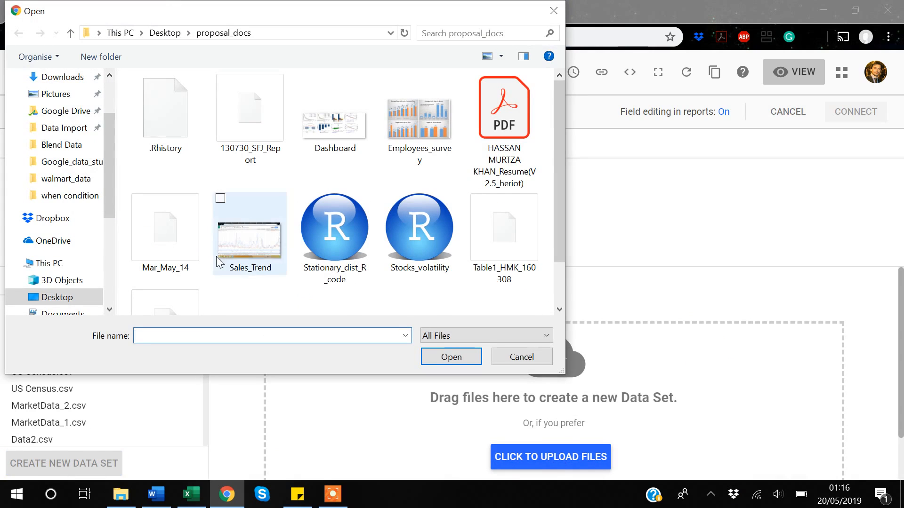
pyautogui.click(57, 265)
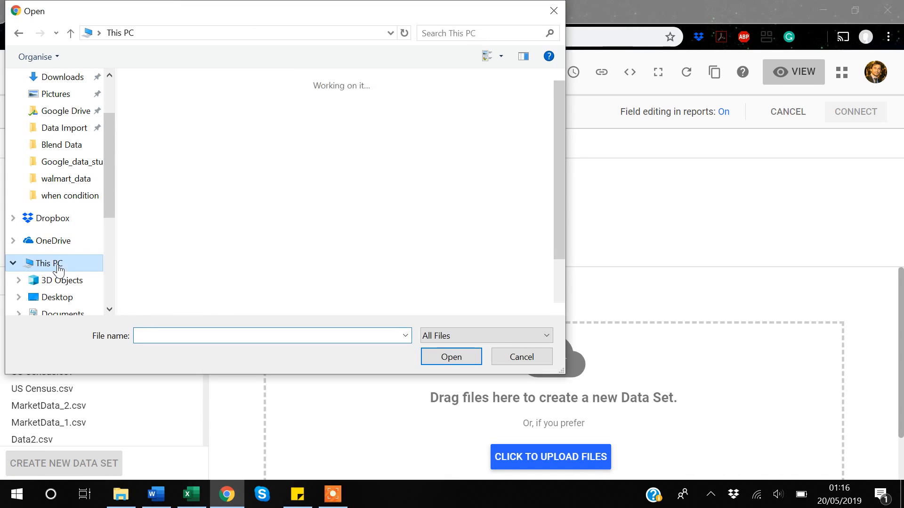
pyautogui.scroll(-2, 249, 265)
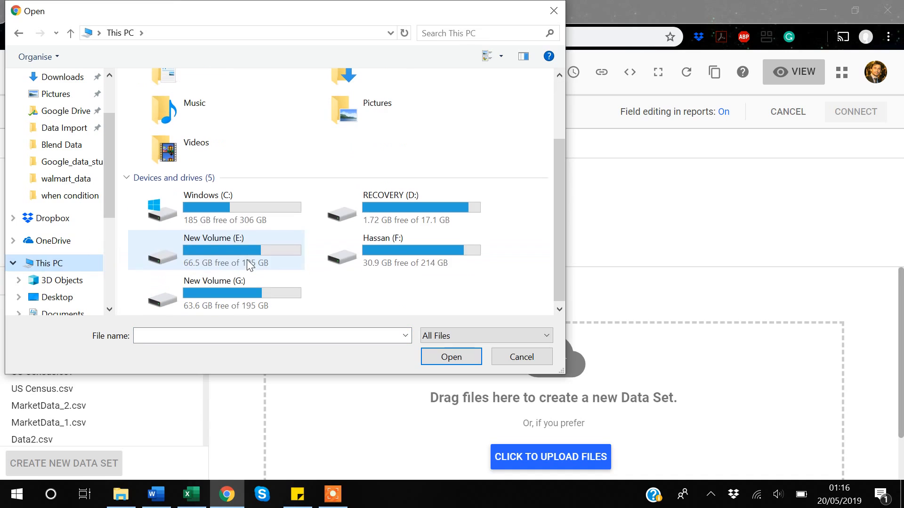
pyautogui.doubleClick(400, 244)
pyautogui.scroll(-5, 400, 249)
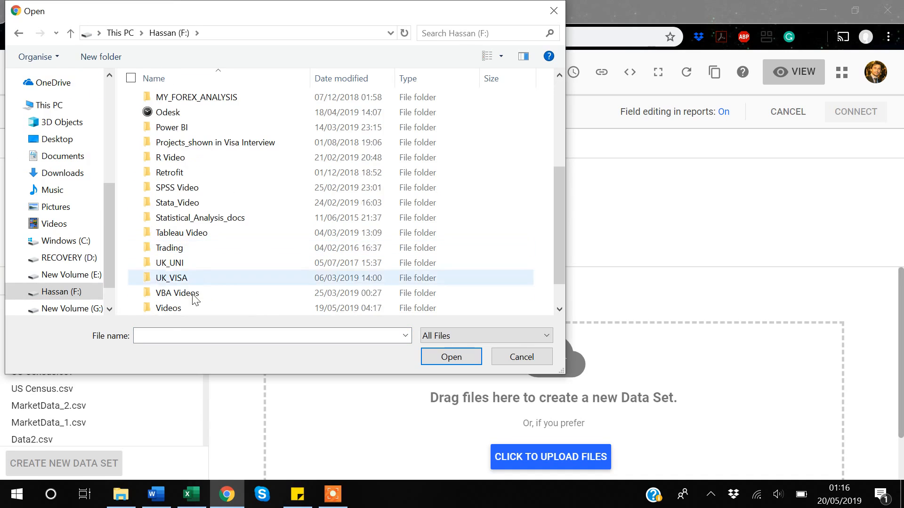
pyautogui.doubleClick(172, 309)
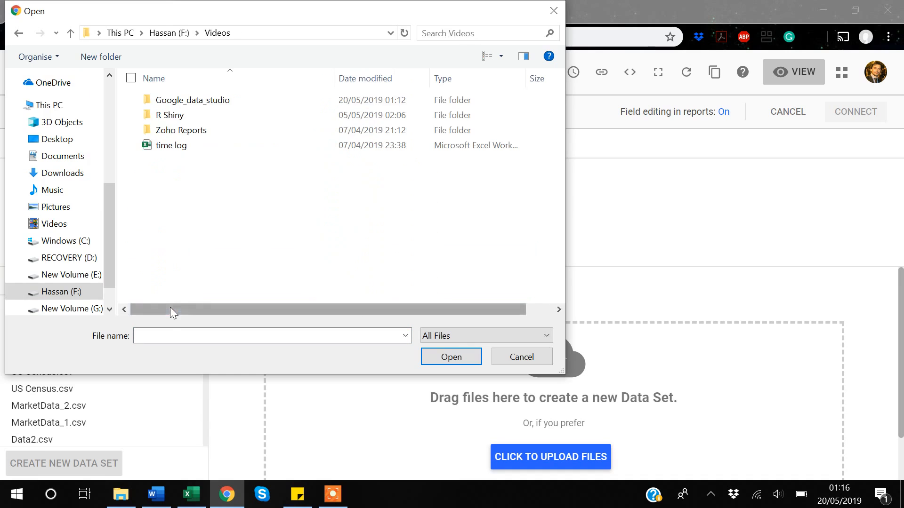
pyautogui.click(183, 105)
pyautogui.doubleClick(183, 106)
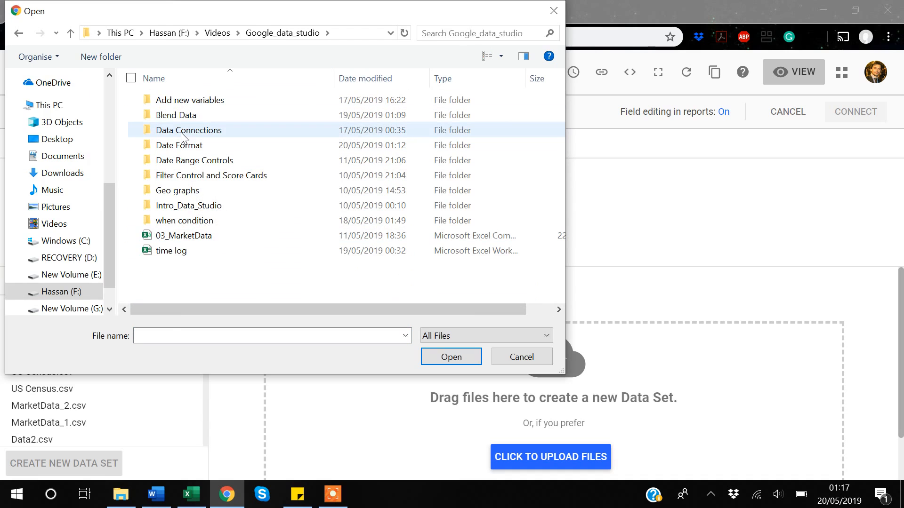
pyautogui.click(176, 148)
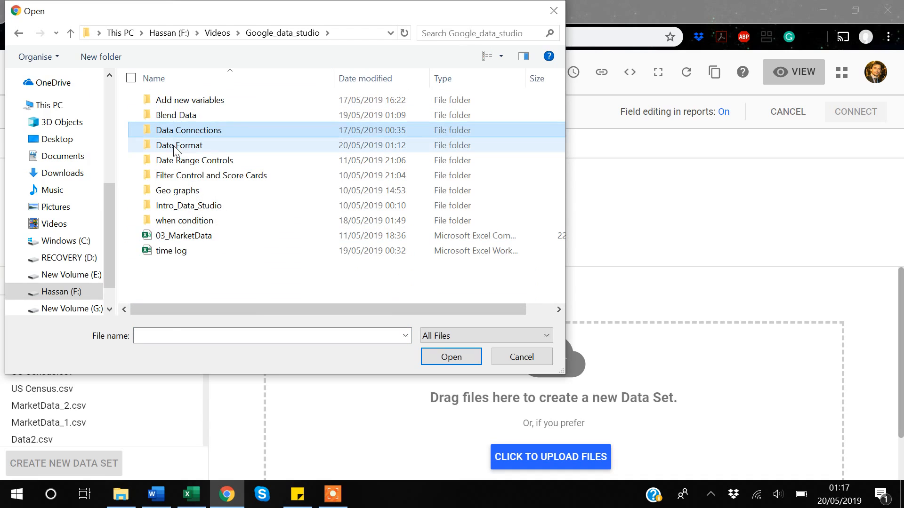
pyautogui.doubleClick(176, 149)
pyautogui.click(179, 108)
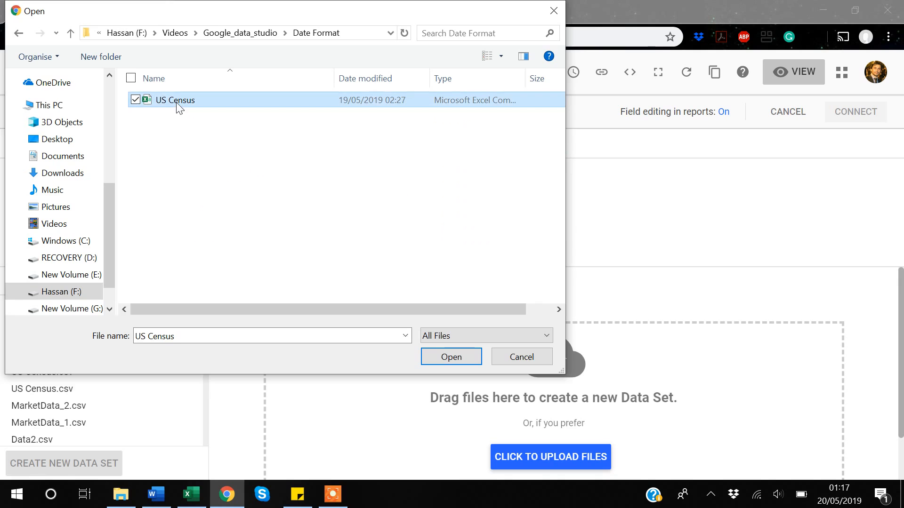
pyautogui.click(191, 495)
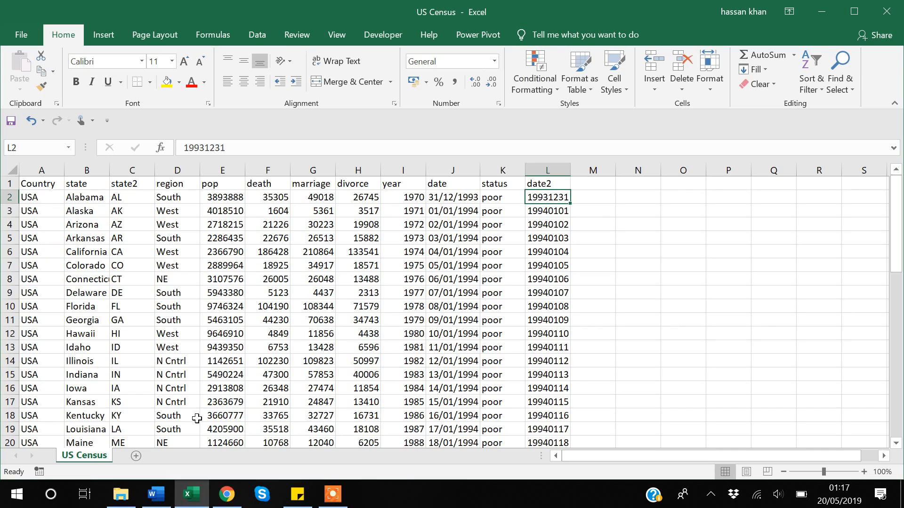
pyautogui.hotkey('alt', 'Tab')
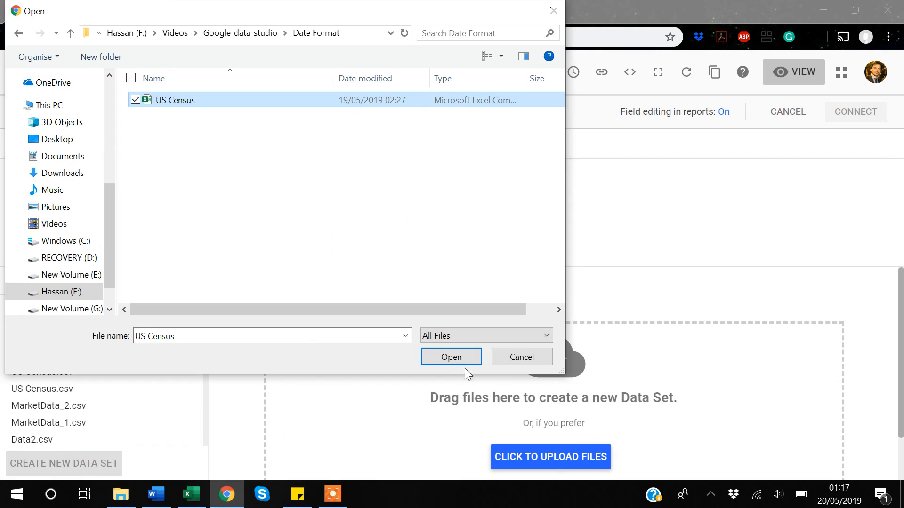
pyautogui.click(451, 357)
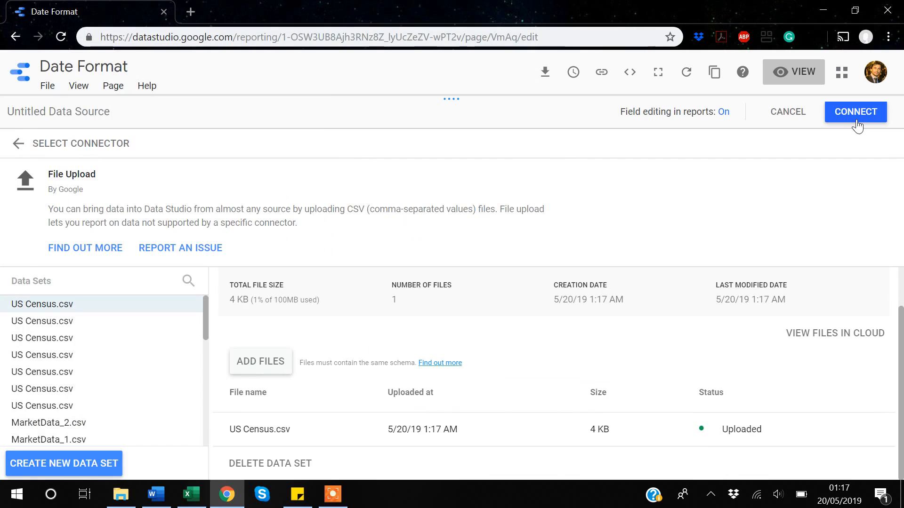
# - Connect the uploaded US Census.csv data set and add it to the report as a data source
pyautogui.click(854, 117)
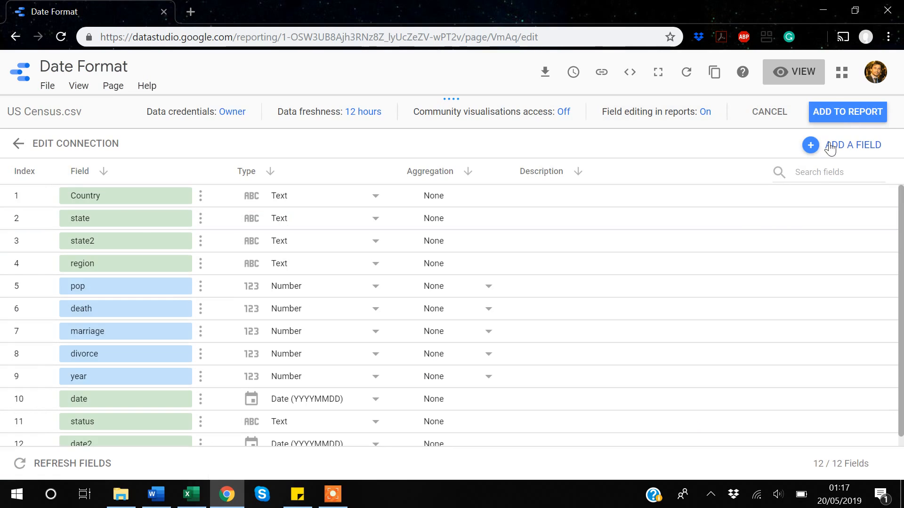
pyautogui.click(847, 113)
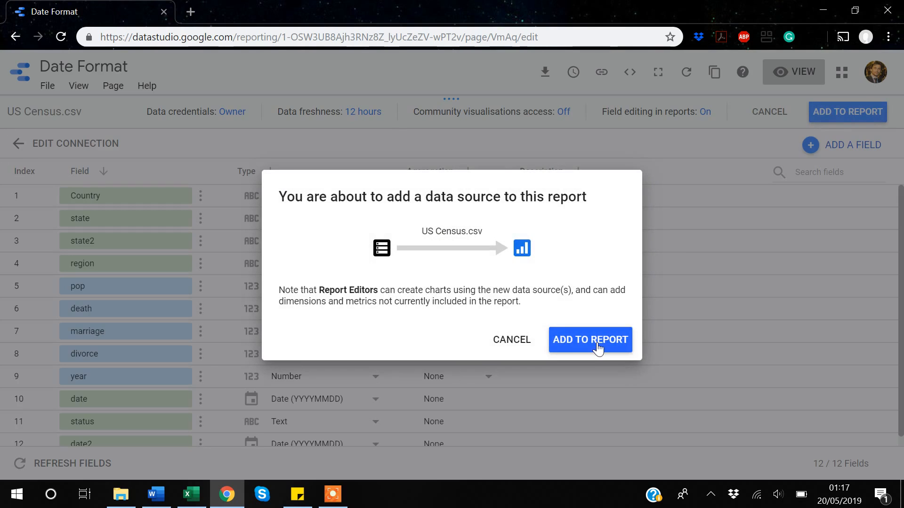
pyautogui.click(597, 348)
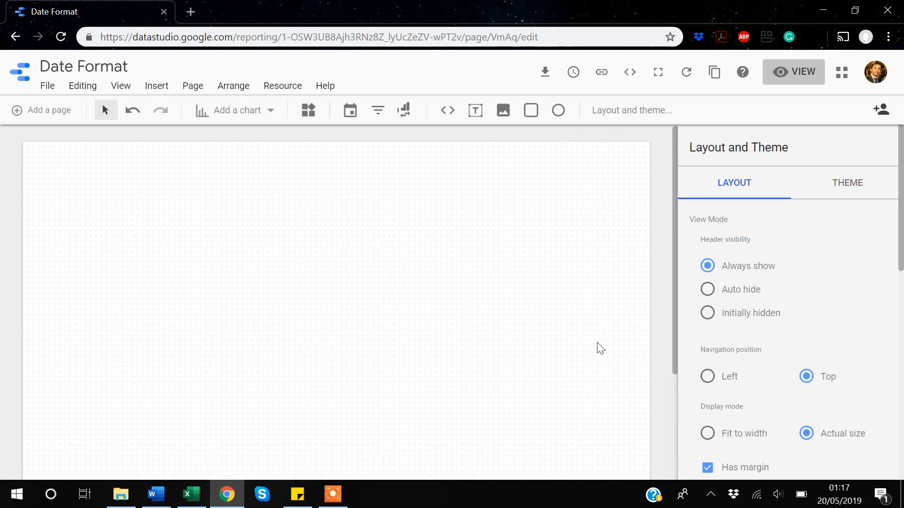
# - Insert a time series chart, place it in the report page's upper-left corner and enlarge it
pyautogui.click(159, 89)
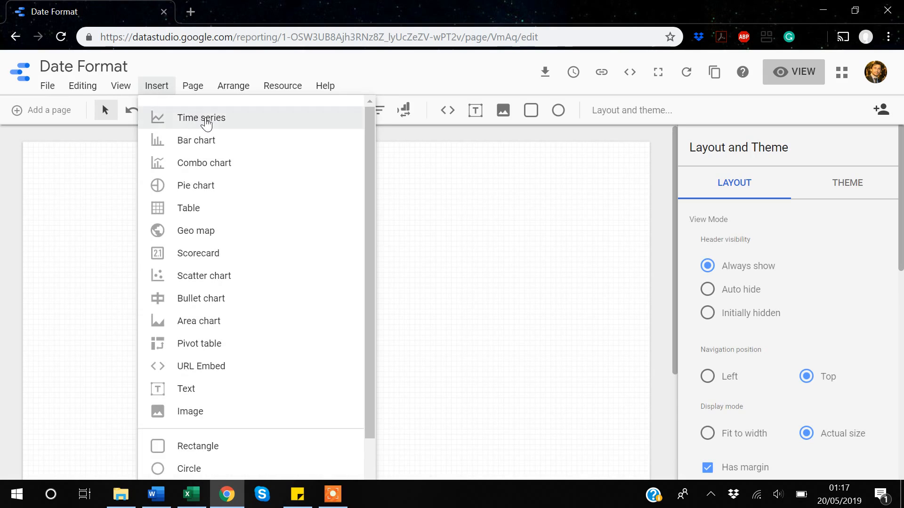
pyautogui.click(205, 122)
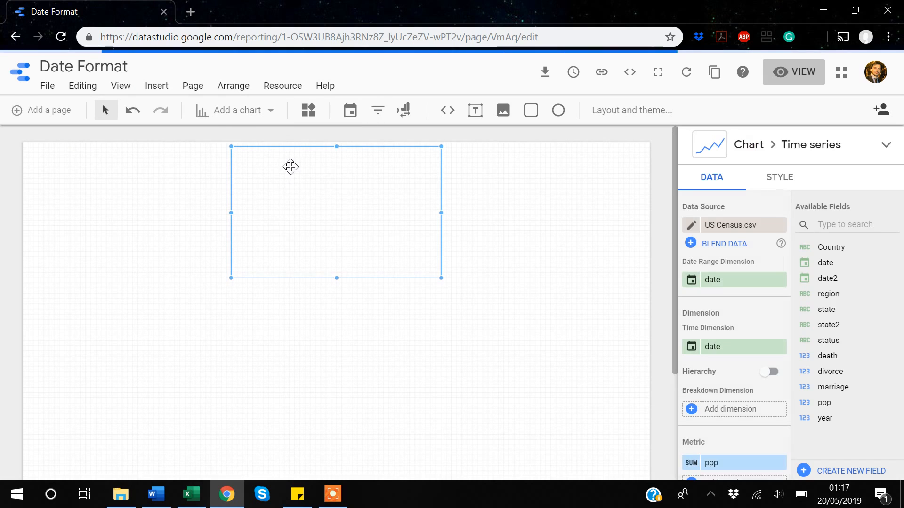
pyautogui.moveTo(291, 161); pyautogui.dragTo(81, 156)
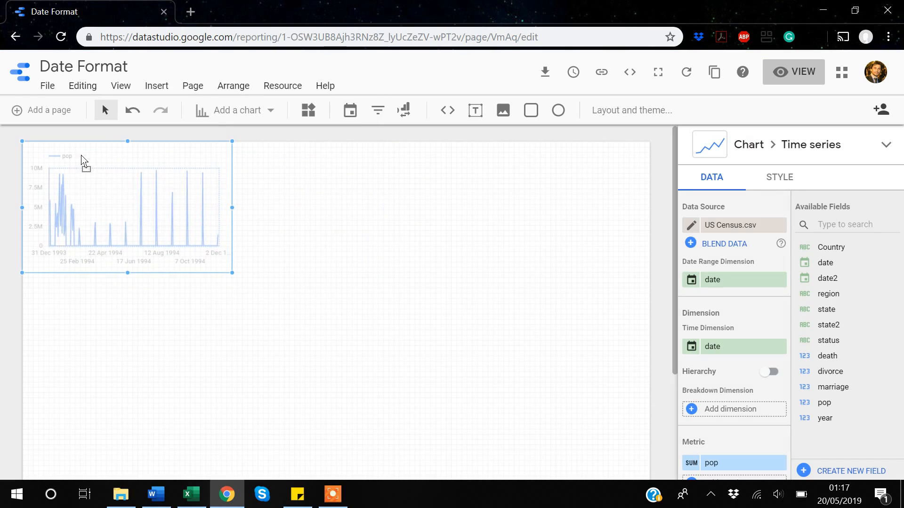
pyautogui.moveTo(232, 273); pyautogui.dragTo(282, 303)
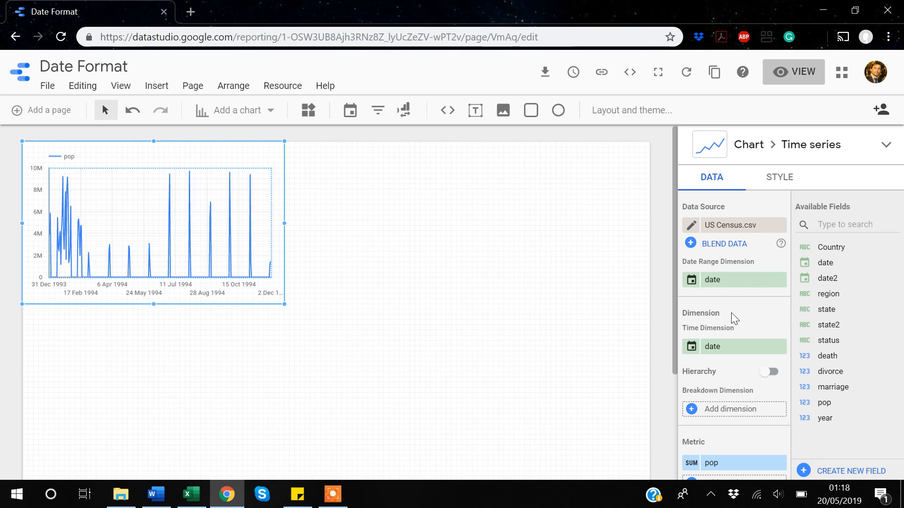
# - Switch to the US Census workbook in Excel and check the first date value, J2, against the Data Studio time series chart
pyautogui.scroll(-2, 733, 318)
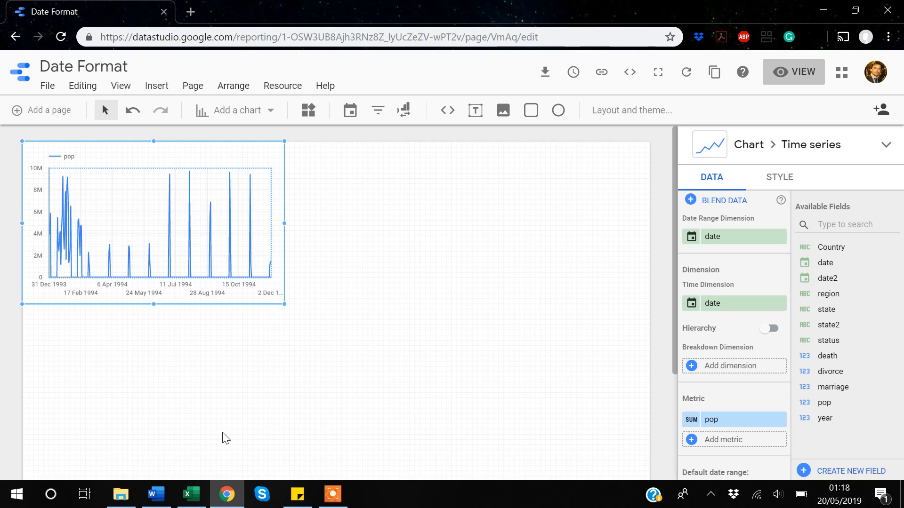
pyautogui.click(192, 495)
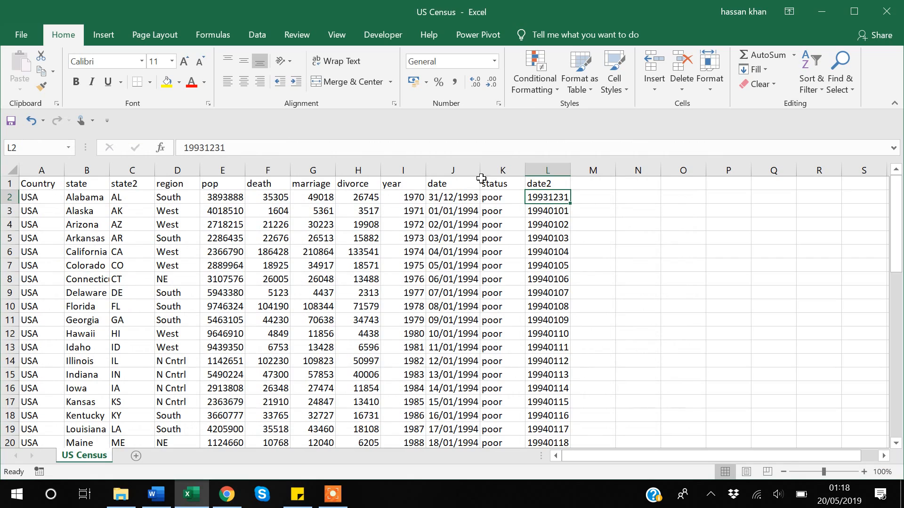
pyautogui.click(459, 200)
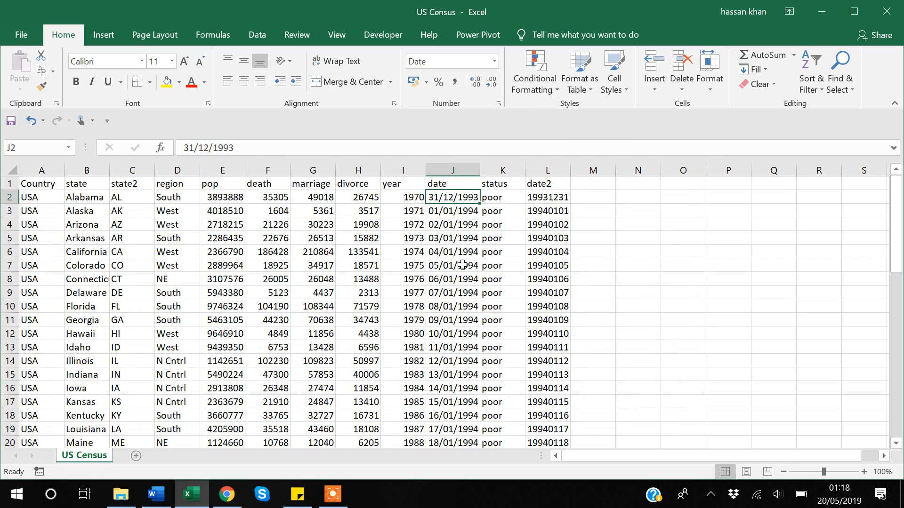
pyautogui.hotkey('alt', 'Tab')
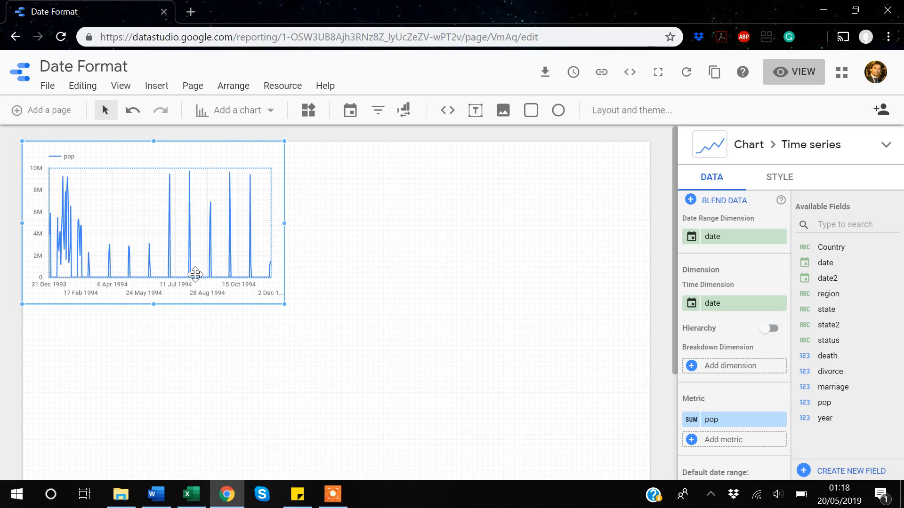
# - Read through the date column of the US Census sheet in Excel from the first rows down to row 40
pyautogui.hotkey('alt', 'Tab')
pyautogui.press('Down')
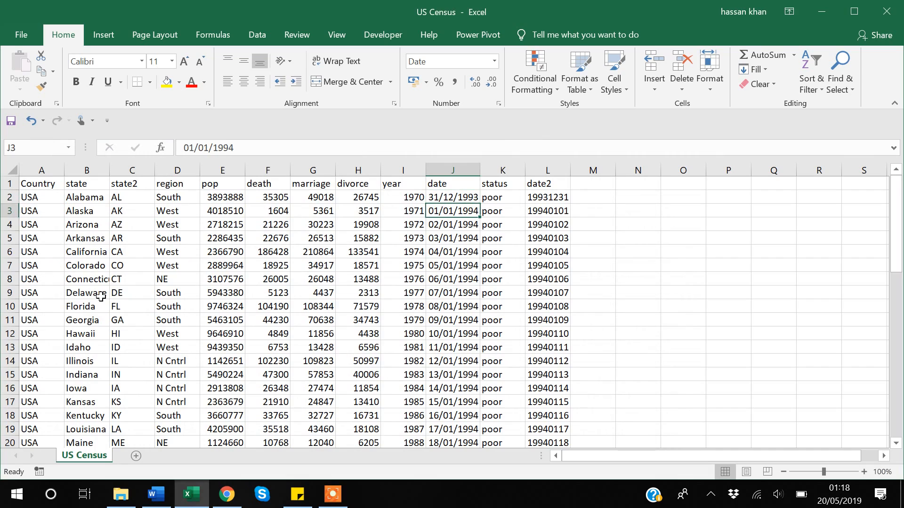
pyautogui.press('Down')
pyautogui.press('Down')
pyautogui.press('Down')
pyautogui.press('Down')
pyautogui.press('Down')
pyautogui.press('Down')
pyautogui.press('Down')
pyautogui.press('Down')
pyautogui.press('Down')
pyautogui.press('Down')
pyautogui.press('Down')
pyautogui.press('Down')
pyautogui.press('Down')
pyautogui.press('Down')
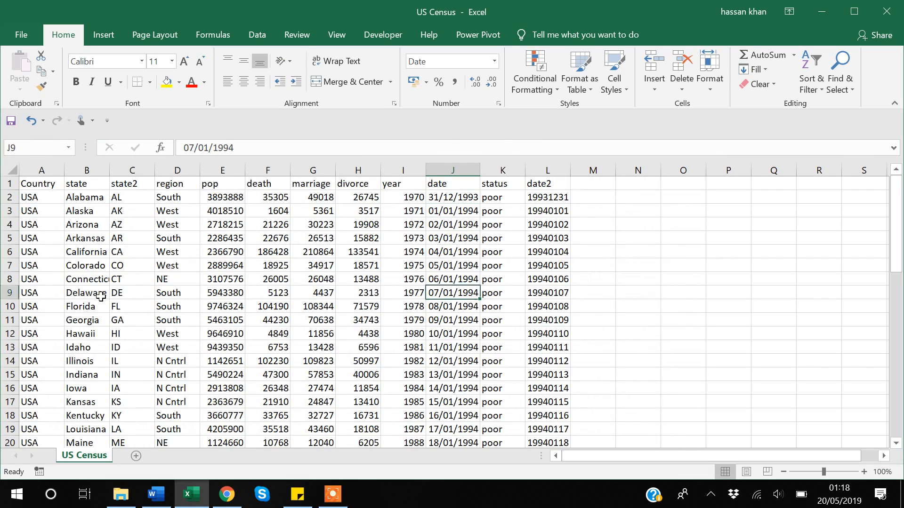
pyautogui.press('Down')
pyautogui.press('Down')
pyautogui.press('Down')
pyautogui.press('Down')
pyautogui.press('Down')
pyautogui.press('Down')
pyautogui.press('Down')
pyautogui.press('Down')
pyautogui.press('Down')
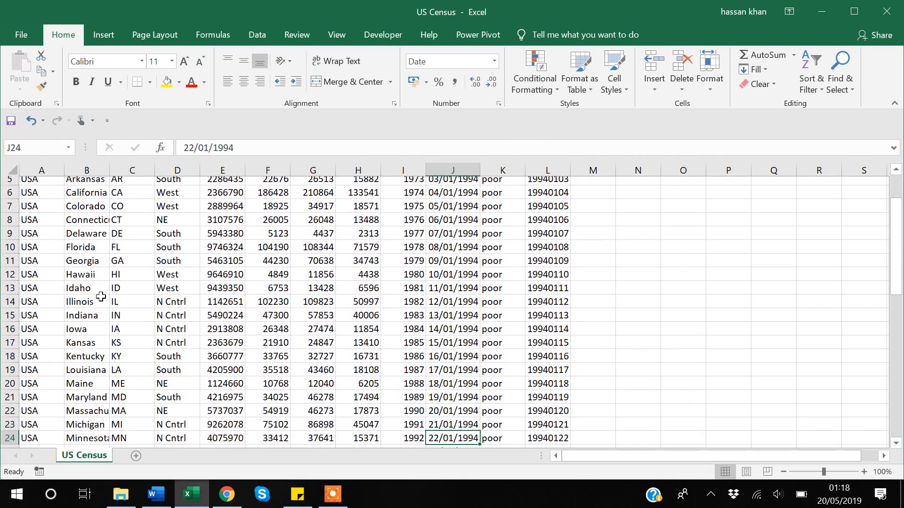
pyautogui.press('Down')
pyautogui.press('Down')
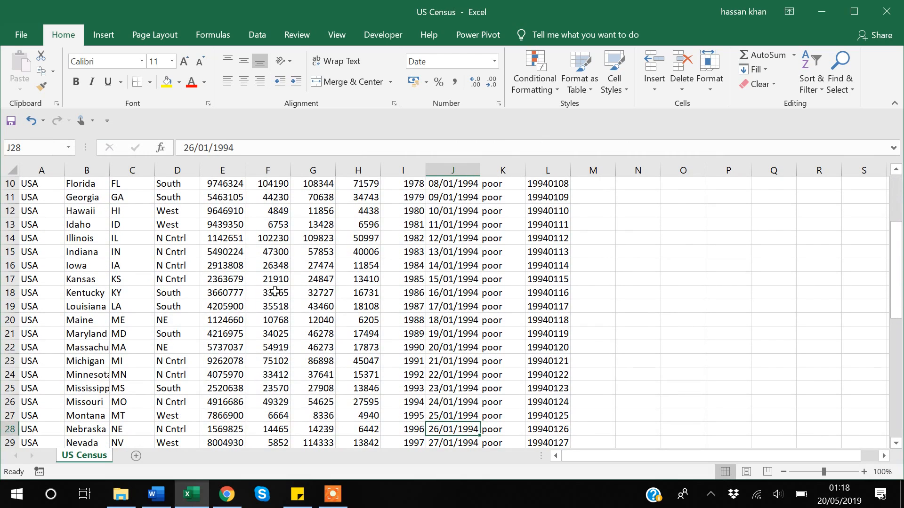
pyautogui.scroll(3, 403, 378)
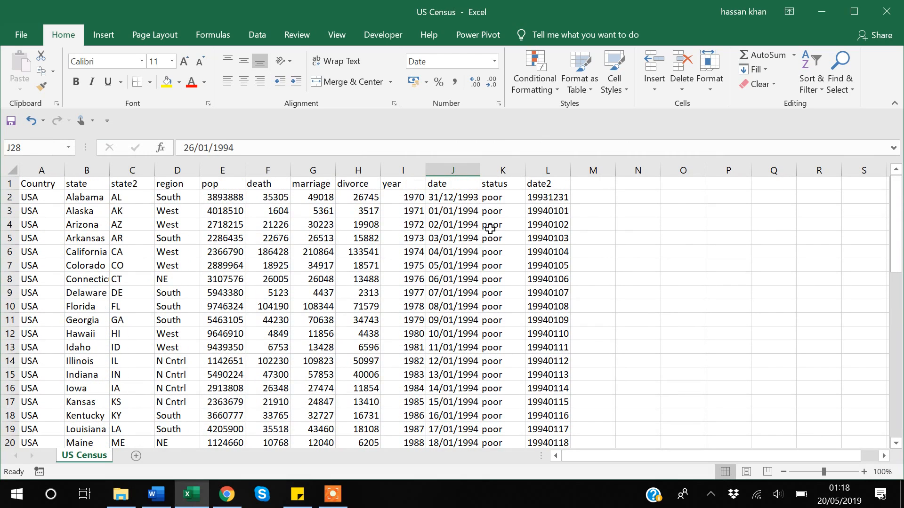
pyautogui.scroll(-2, 490, 228)
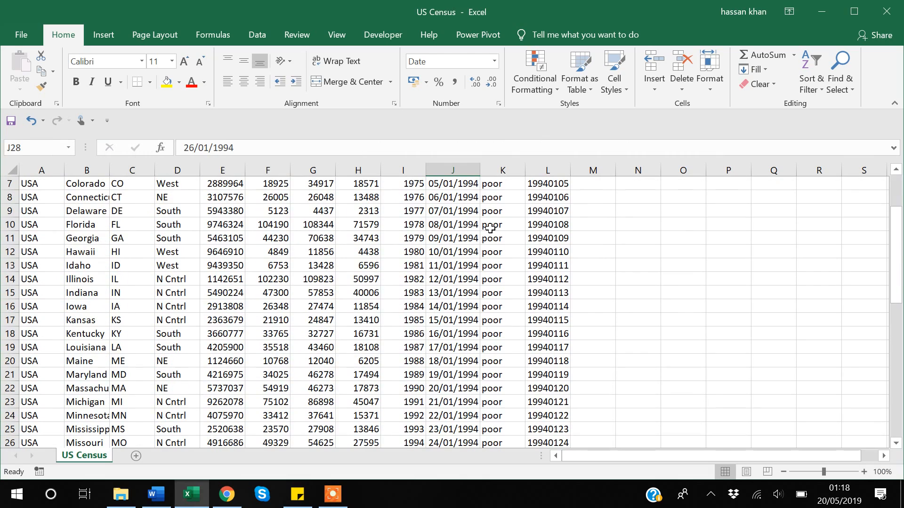
pyautogui.click(447, 387)
pyautogui.press('Down')
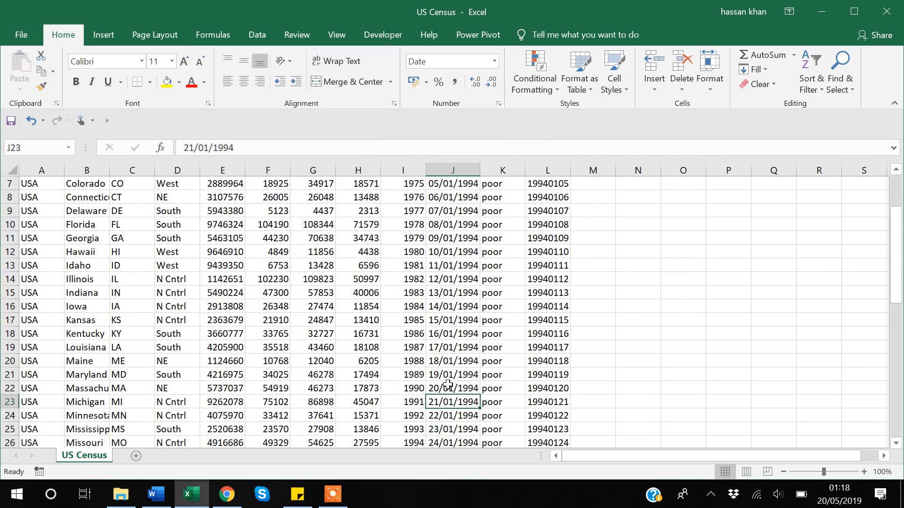
pyautogui.press('Down')
pyautogui.press('Down')
pyautogui.press('Down')
pyautogui.press('Down')
pyautogui.press('Down')
pyautogui.press('Down')
pyautogui.press('Down')
pyautogui.press('Down')
pyautogui.press('Down')
pyautogui.press('Down')
pyautogui.press('Down')
pyautogui.press('Down')
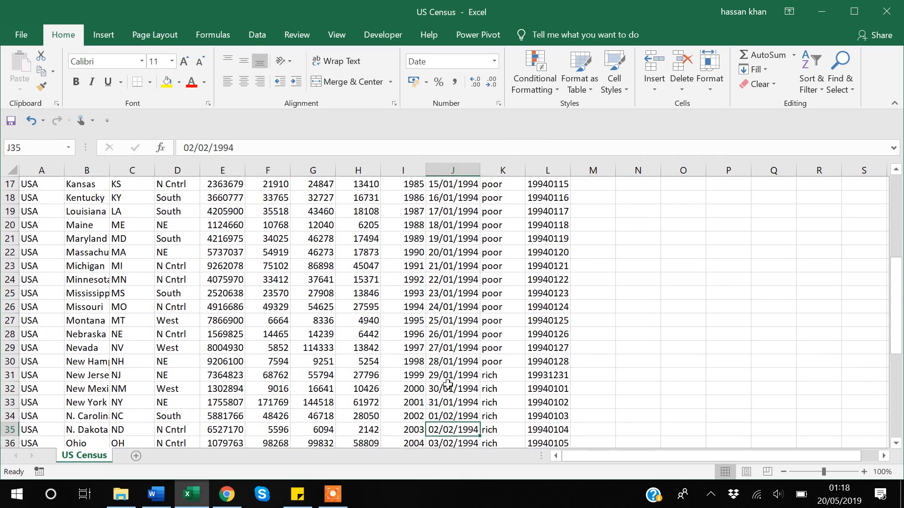
pyautogui.press('Down')
pyautogui.press('Down')
pyautogui.press('Down')
pyautogui.press('Down')
pyautogui.press('Down')
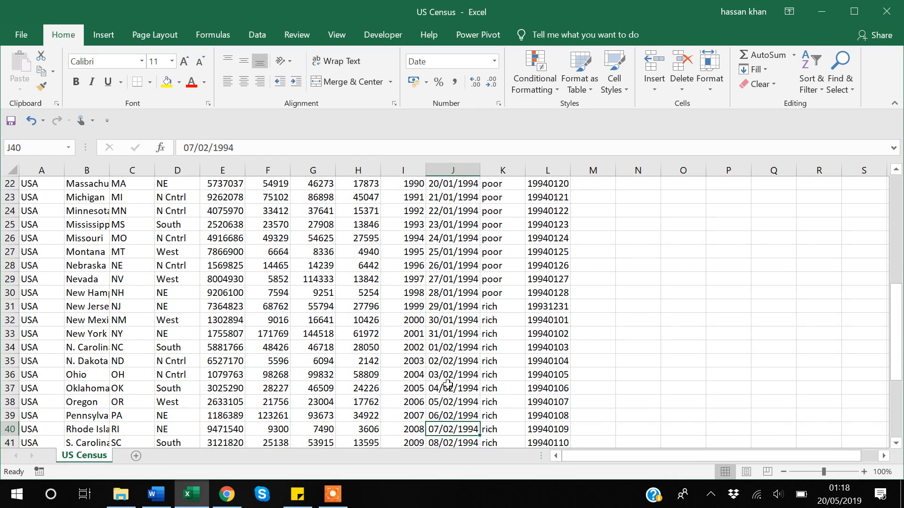
# - Examine the date column's changeover from January to February, around rows 31 to 34
pyautogui.click(451, 309)
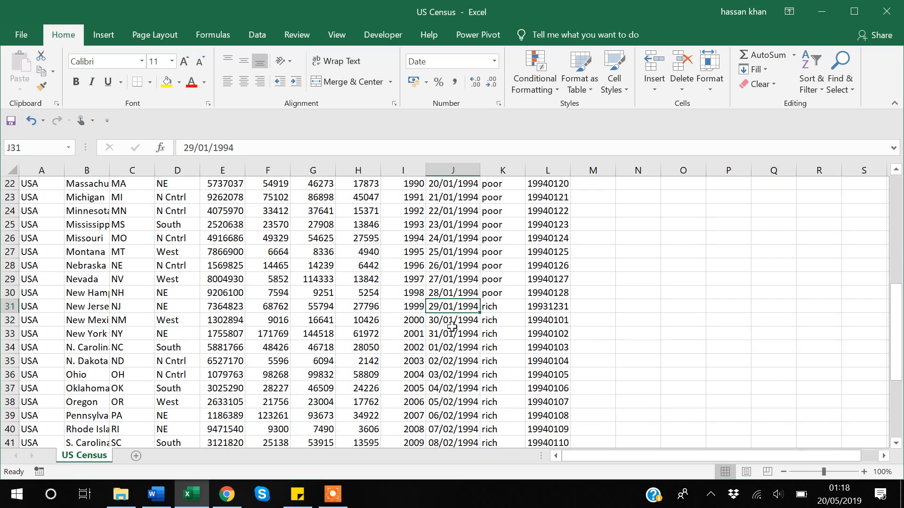
pyautogui.press('Down')
pyautogui.press('Down')
pyautogui.press('Down')
pyautogui.press('Down')
pyautogui.press('Down')
pyautogui.press('Down')
pyautogui.press('Down')
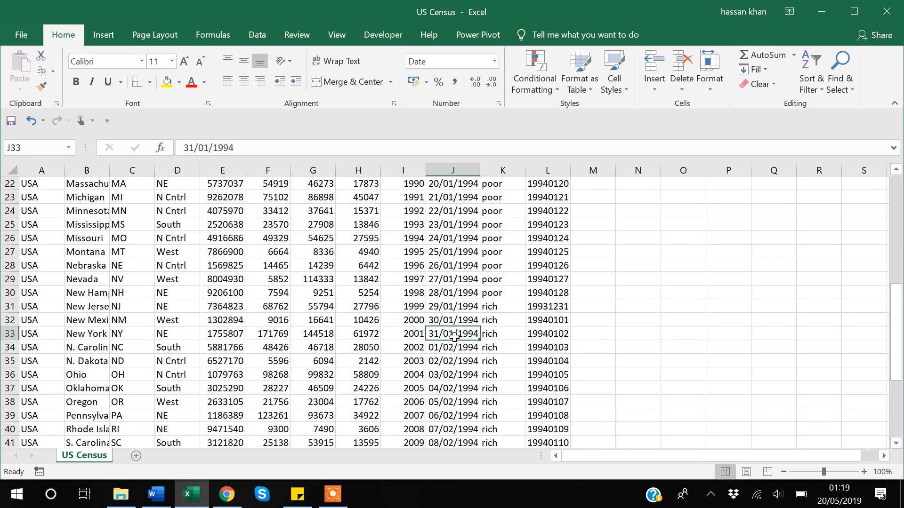
pyautogui.press('Up')
pyautogui.press('Up')
pyautogui.press('Up')
pyautogui.press('Up')
pyautogui.press('Up')
pyautogui.press('Up')
pyautogui.press('Up')
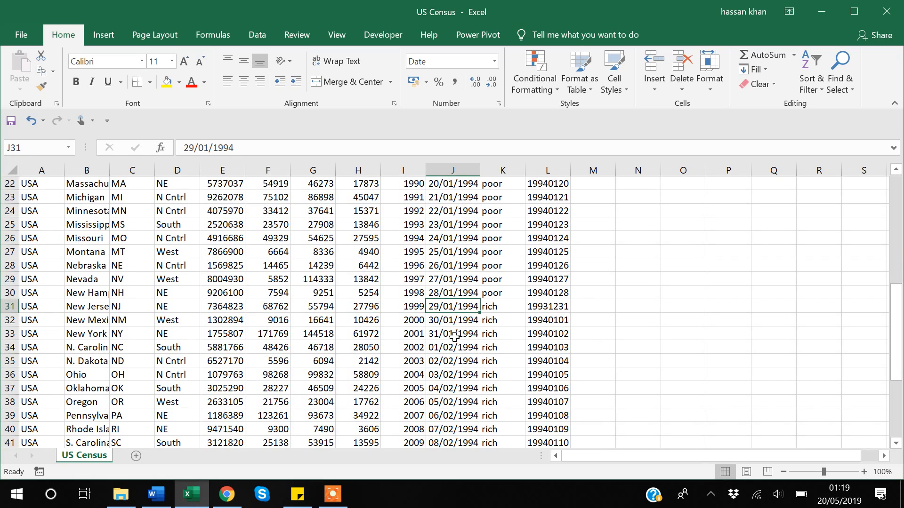
pyautogui.press('Down')
pyautogui.press('Down')
pyautogui.press('Down')
pyautogui.press('Down')
pyautogui.press('Down')
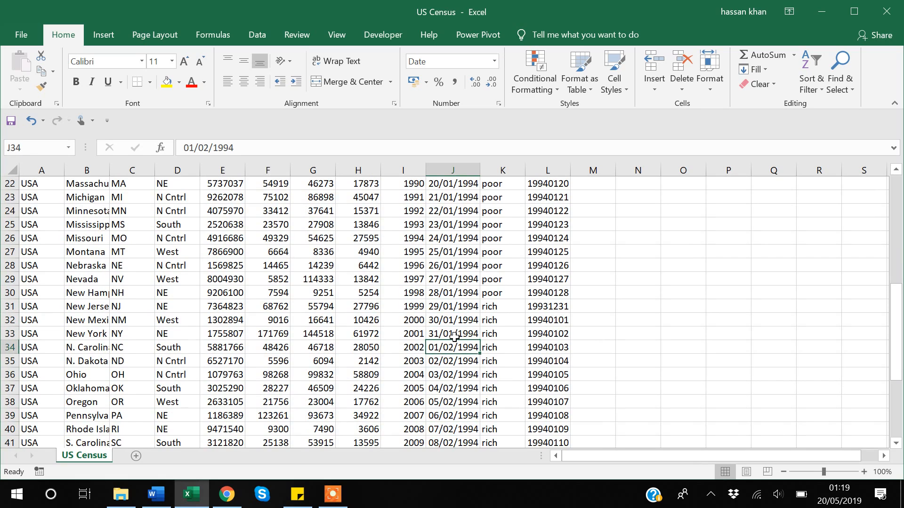
# - Follow the date column down to its last filled row to find where the dates end
pyautogui.press('Down')
pyautogui.press('Down')
pyautogui.press('Down')
pyautogui.press('Down')
pyautogui.press('Down')
pyautogui.press('Down')
pyautogui.press('Down')
pyautogui.press('Down')
pyautogui.press('Down')
pyautogui.press('Down')
pyautogui.press('Down')
pyautogui.press('Down')
pyautogui.press('Down')
pyautogui.press('Down')
pyautogui.press('Down')
pyautogui.press('Down')
pyautogui.press('Down')
pyautogui.press('Down')
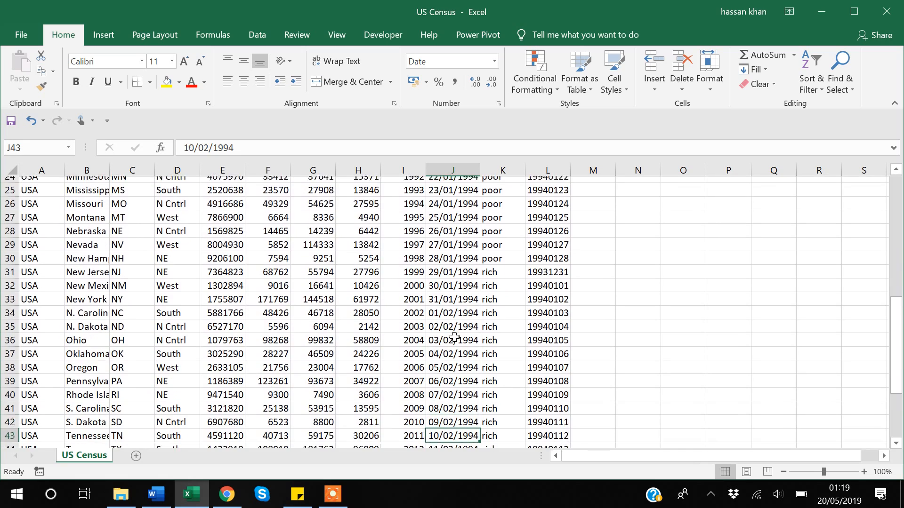
pyautogui.press('Down')
pyautogui.press('Down')
pyautogui.press('Down')
pyautogui.press('Down')
pyautogui.press('Down')
pyautogui.press('Up')
pyautogui.press('Up')
pyautogui.press('Up')
pyautogui.press('Up')
pyautogui.press('Up')
pyautogui.press('Up')
pyautogui.press('Up')
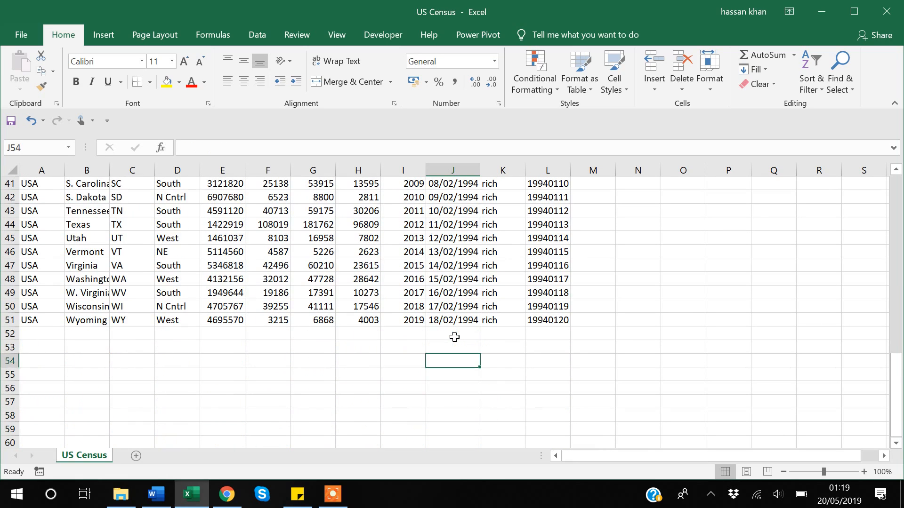
pyautogui.press('Up')
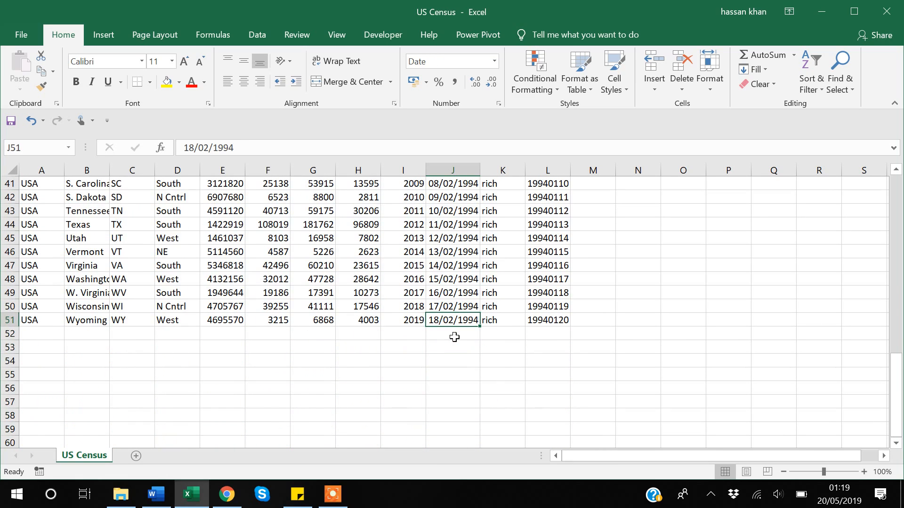
# - Return to the start of the date column and fill its header cell J1 with yellow
pyautogui.press('Up')
pyautogui.press('Up')
pyautogui.press('Up')
pyautogui.press('Up')
pyautogui.press('Up')
pyautogui.press('Up')
pyautogui.press('Up')
pyautogui.press('Up')
pyautogui.press('Up')
pyautogui.press('Up')
pyautogui.press('Up')
pyautogui.press('Up')
pyautogui.press('Up')
pyautogui.press('Up')
pyautogui.press('Up')
pyautogui.press('Up')
pyautogui.press('Up')
pyautogui.press('Up')
pyautogui.press('Up')
pyautogui.press('Up')
pyautogui.press('Up')
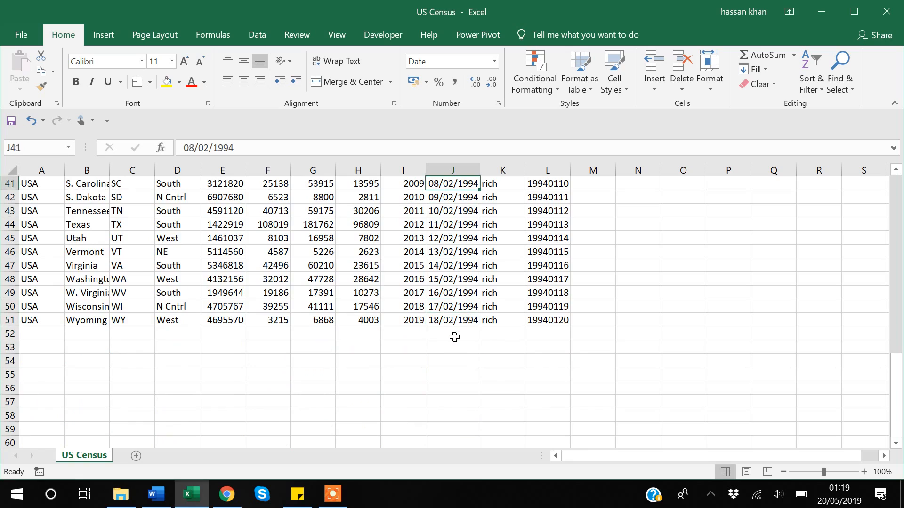
pyautogui.press('Up')
pyautogui.press('Up')
pyautogui.press('Up')
pyautogui.press('Up')
pyautogui.press('Up')
pyautogui.press('Up')
pyautogui.press('Up')
pyautogui.press('Up')
pyautogui.press('Up')
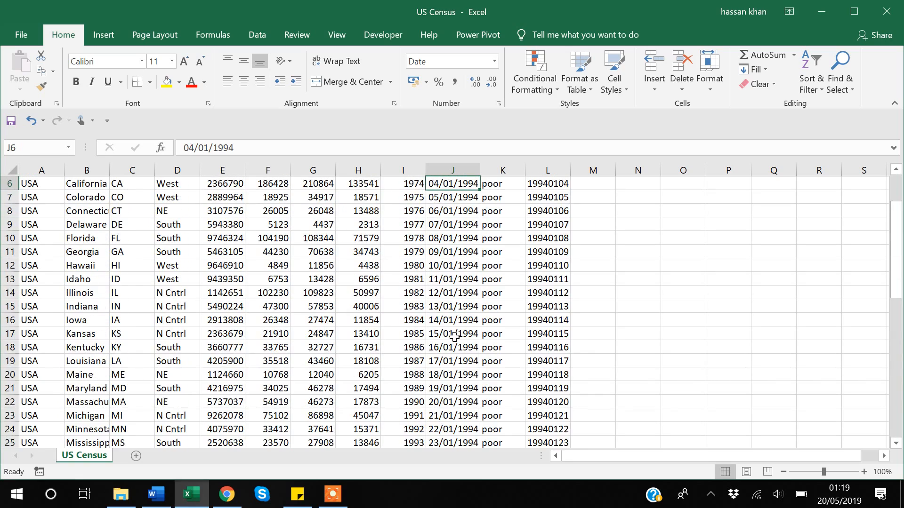
pyautogui.press('Down')
pyautogui.press('Up')
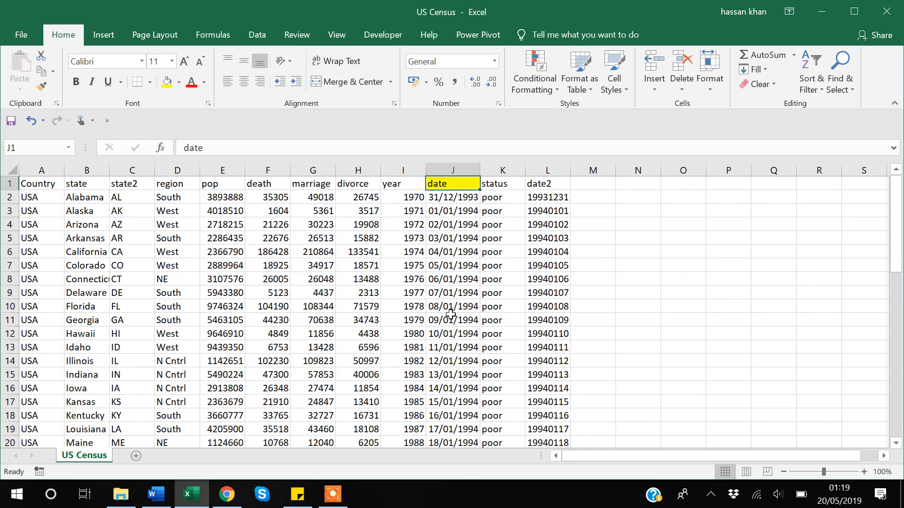
# - Review the Data Studio chart, and compare the date format in J2 with the date2 format in L2 in Excel
pyautogui.hotkey('alt', 'Tab')
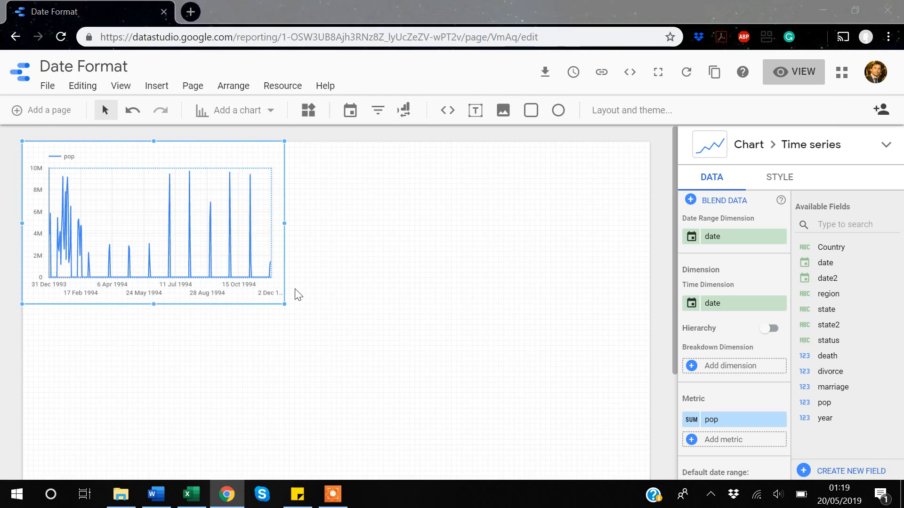
pyautogui.hotkey('alt', 'Tab')
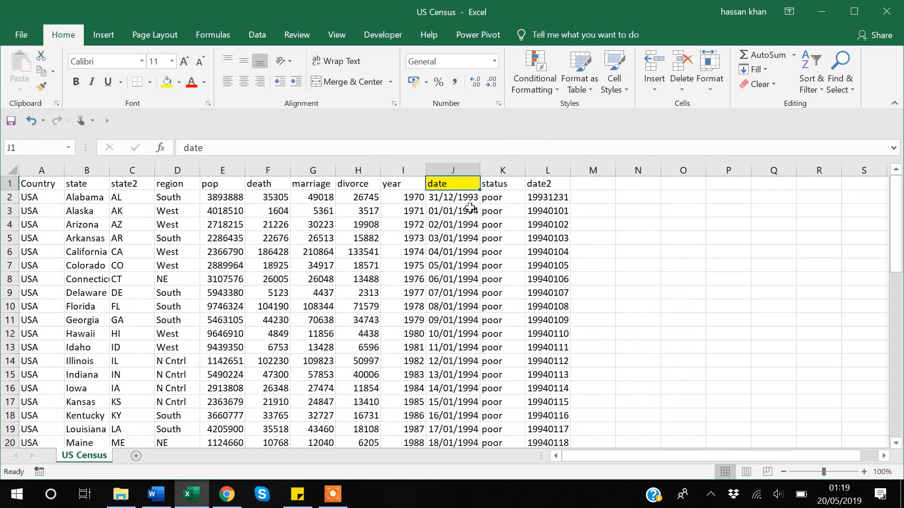
pyautogui.click(447, 199)
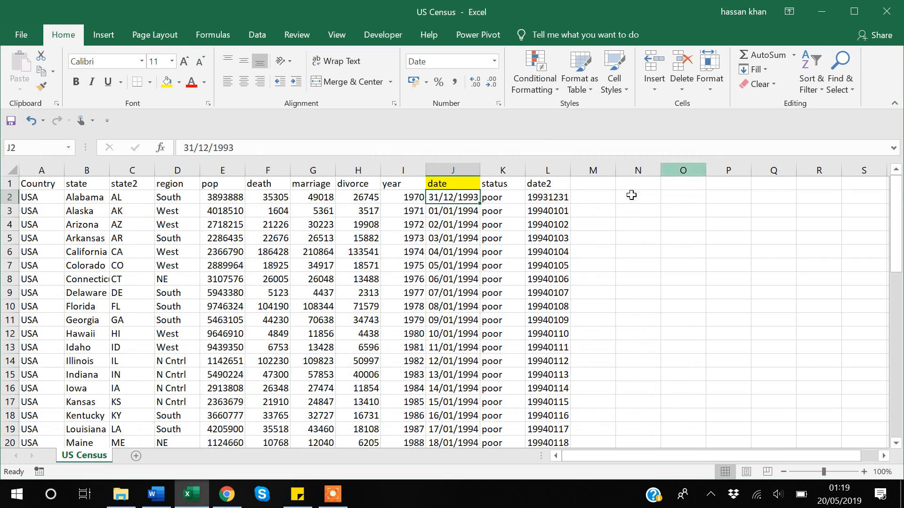
pyautogui.click(548, 195)
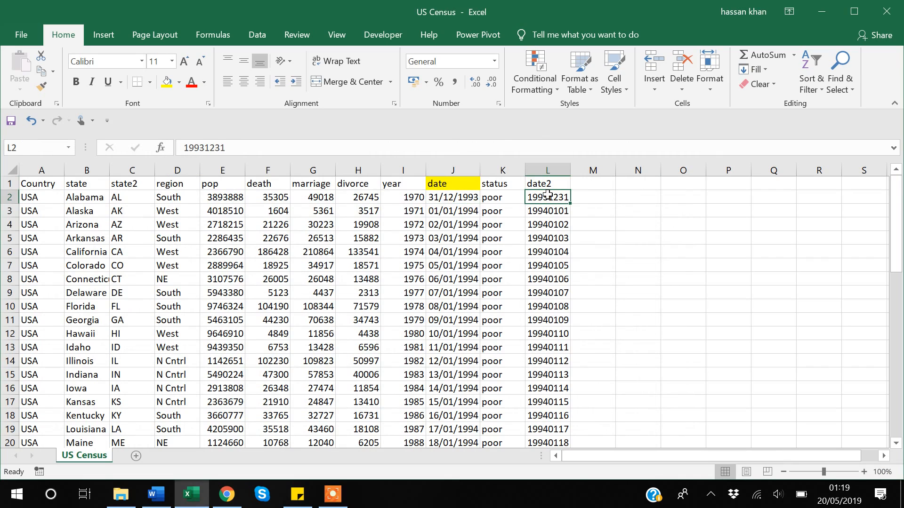
# - Open the chart's US Census.csv data source in Data Studio and compare the date and date2 field types with the workbook's date formats
pyautogui.hotkey('alt', 'Tab')
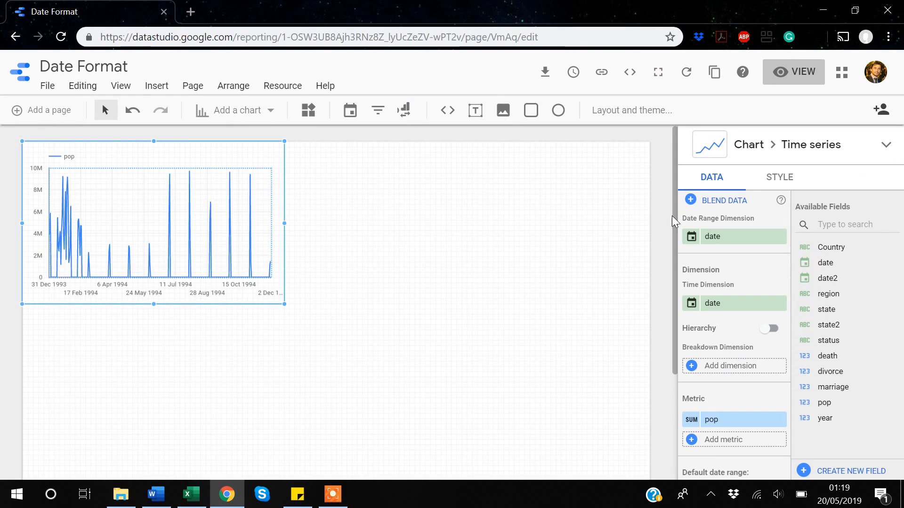
pyautogui.scroll(1, 704, 295)
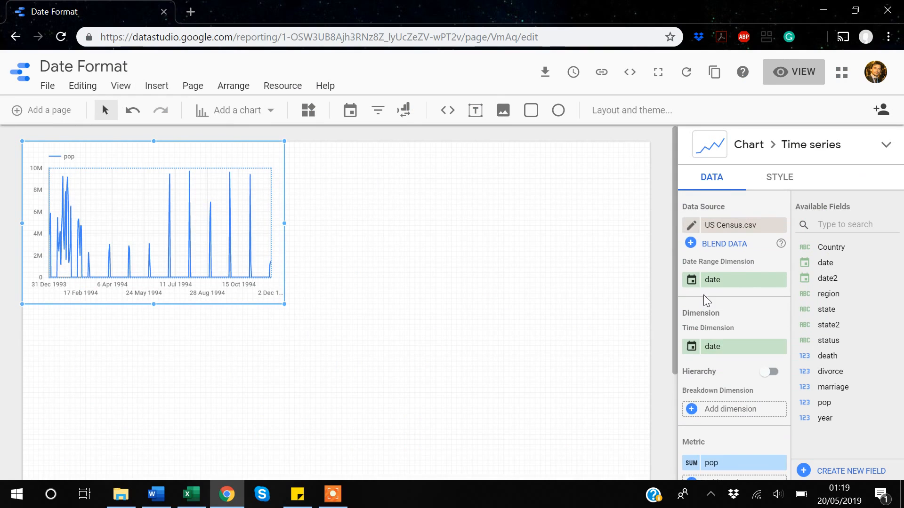
pyautogui.click(692, 227)
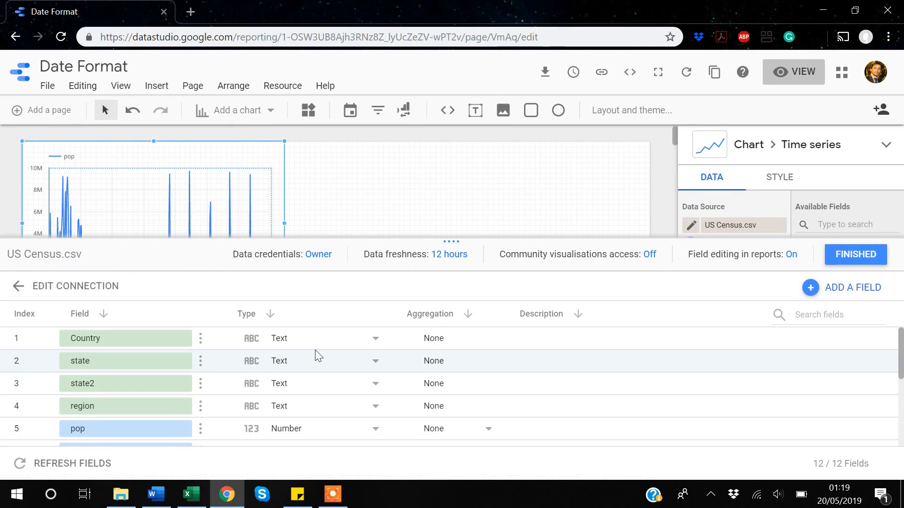
pyautogui.scroll(-1, 315, 349)
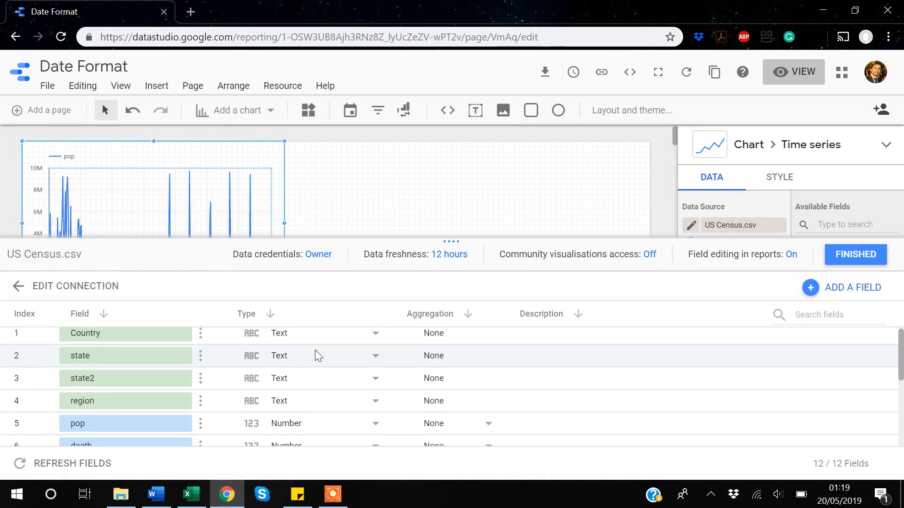
pyautogui.scroll(-1, 204, 382)
pyautogui.scroll(-1, 203, 386)
pyautogui.scroll(3, 204, 386)
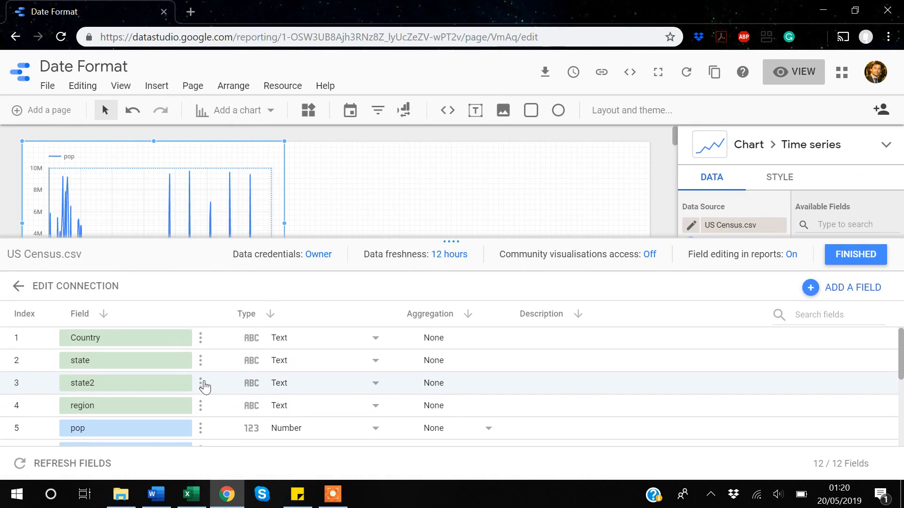
pyautogui.scroll(-3, 204, 386)
pyautogui.scroll(-4, 205, 387)
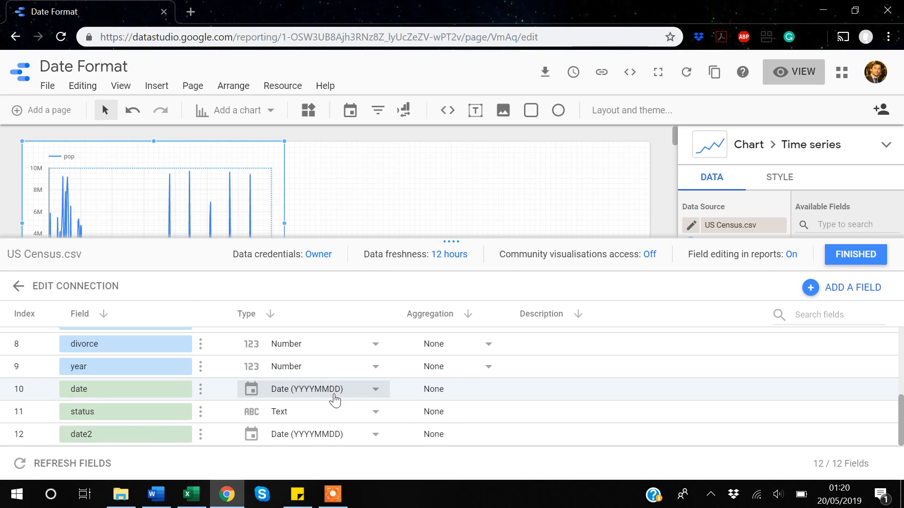
pyautogui.hotkey('alt', 'Tab')
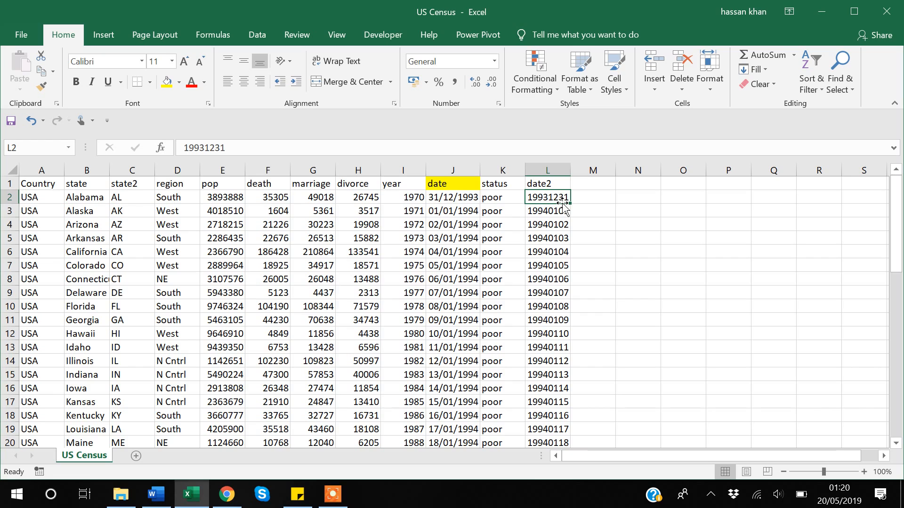
pyautogui.hotkey('alt', 'Tab')
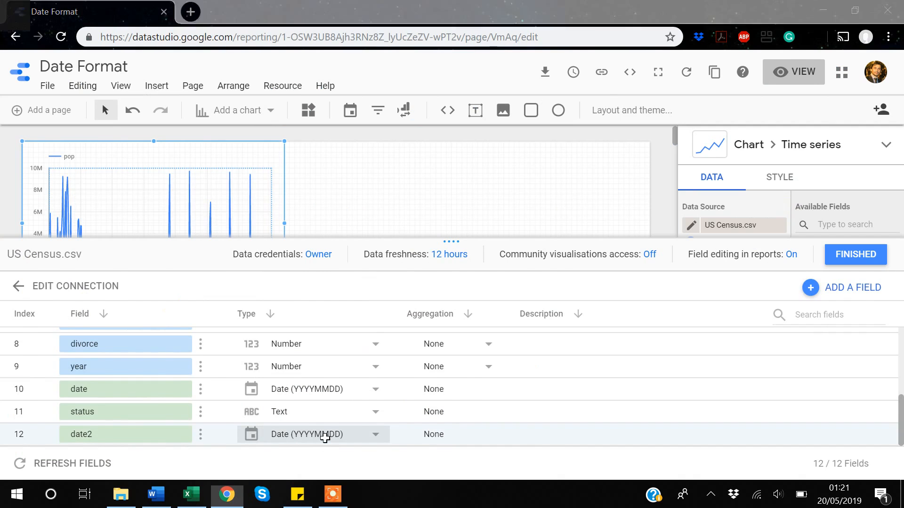
# - Examine the date2 column in the Excel workbook down to its last filled row to see how its dates run and repeat
pyautogui.hotkey('alt', 'Tab')
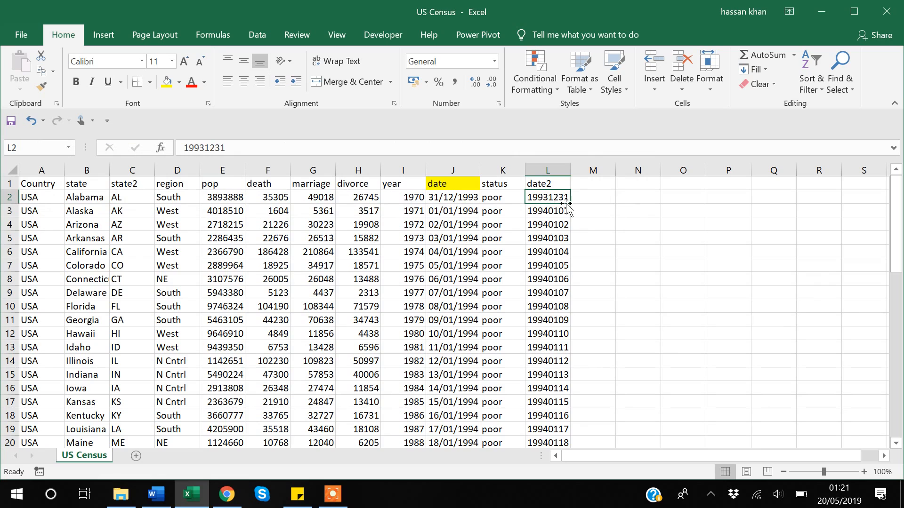
pyautogui.scroll(-4, 567, 205)
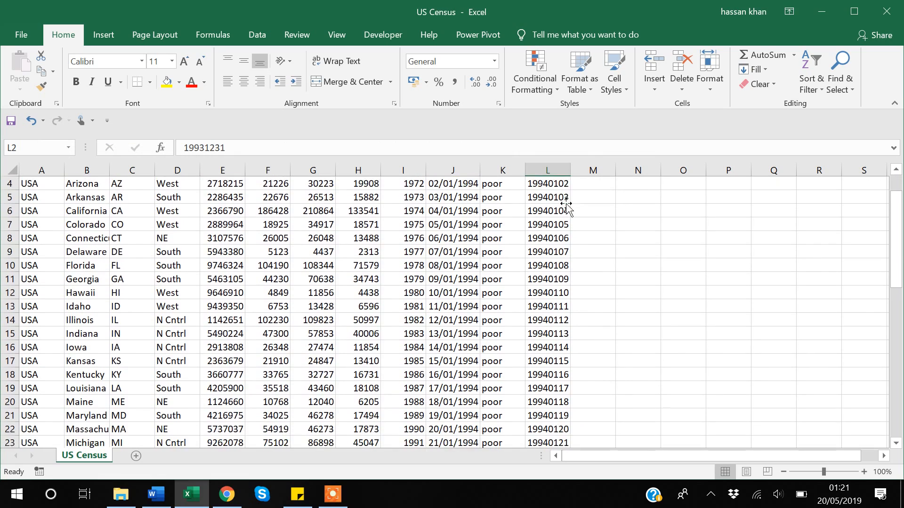
pyautogui.scroll(4, 567, 205)
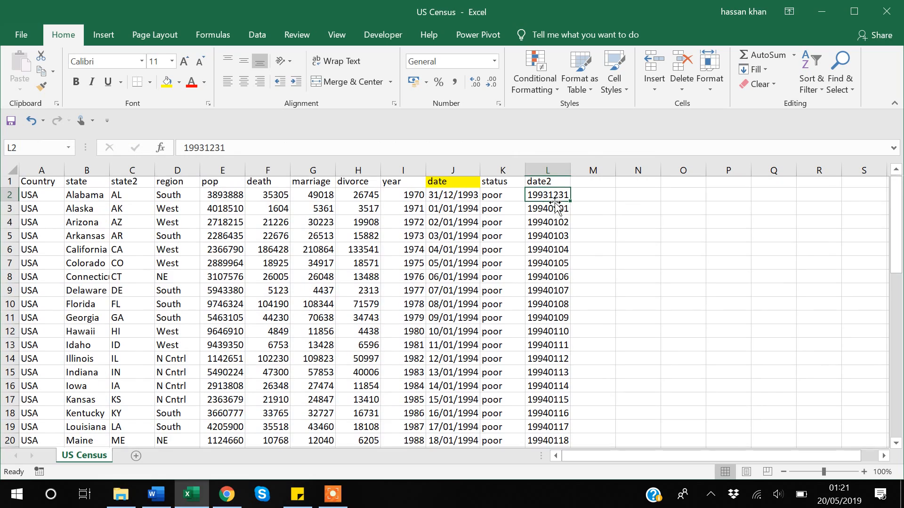
pyautogui.scroll(-4, 554, 205)
pyautogui.scroll(-1, 555, 206)
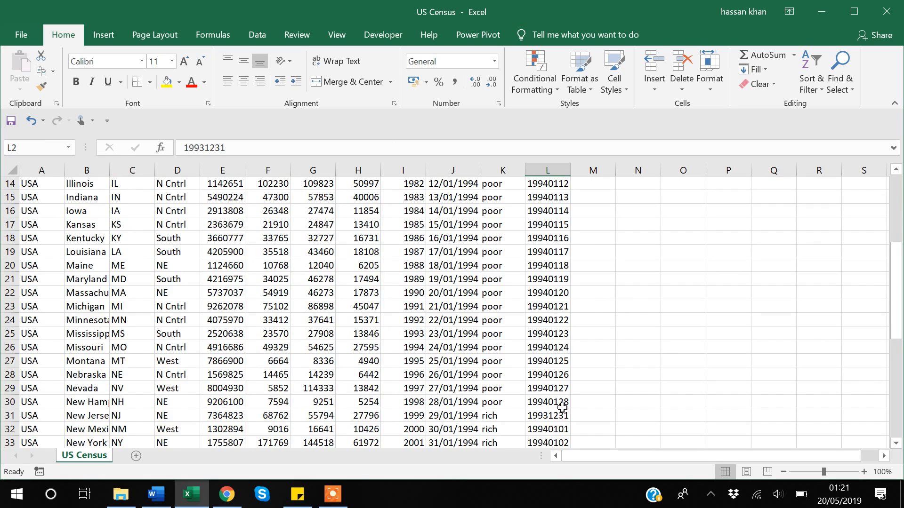
pyautogui.scroll(-1, 560, 409)
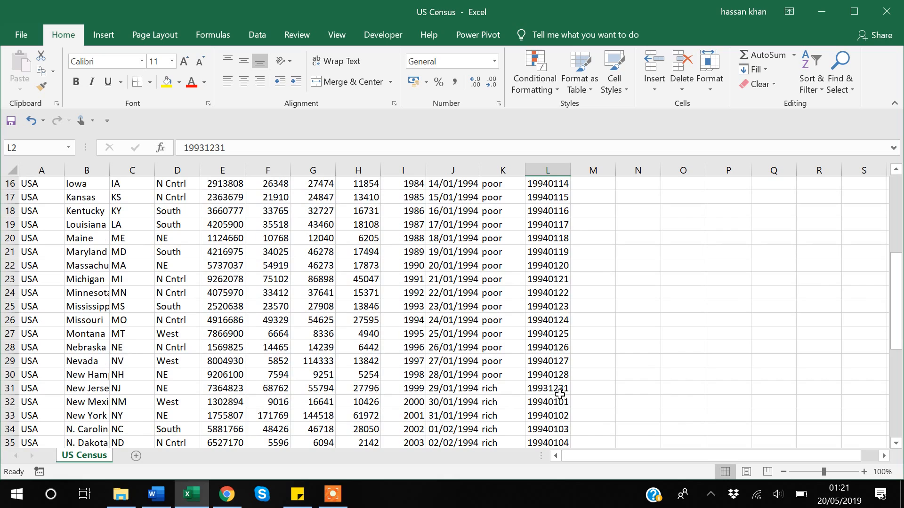
pyautogui.scroll(-3, 555, 394)
pyautogui.scroll(-2, 563, 394)
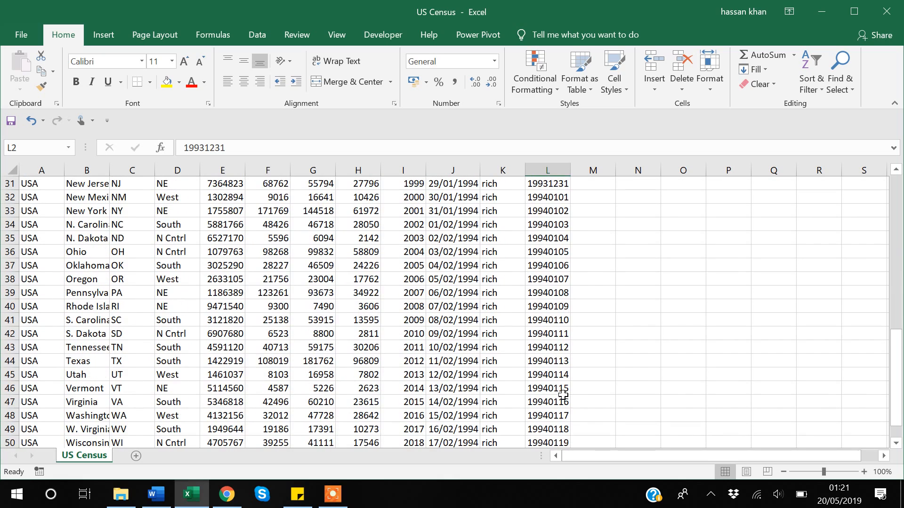
pyautogui.scroll(-1, 553, 343)
pyautogui.scroll(-1, 553, 343)
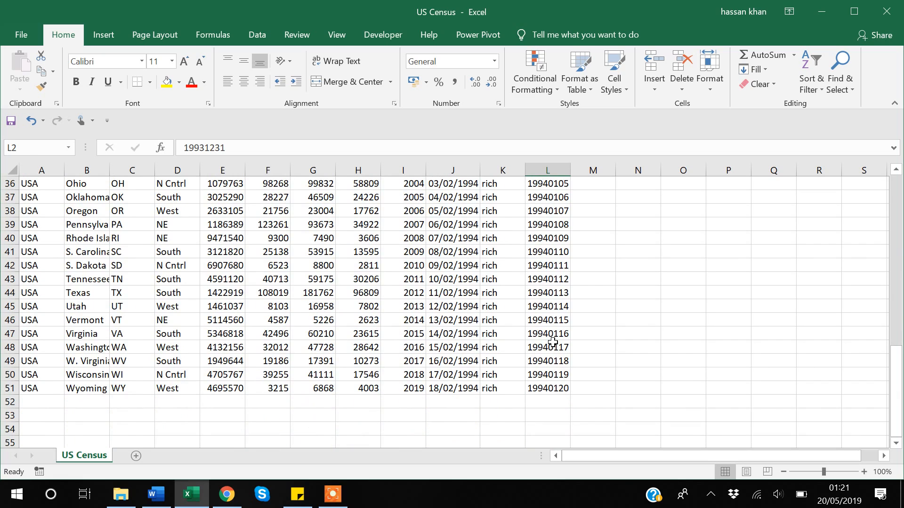
pyautogui.scroll(1, 553, 342)
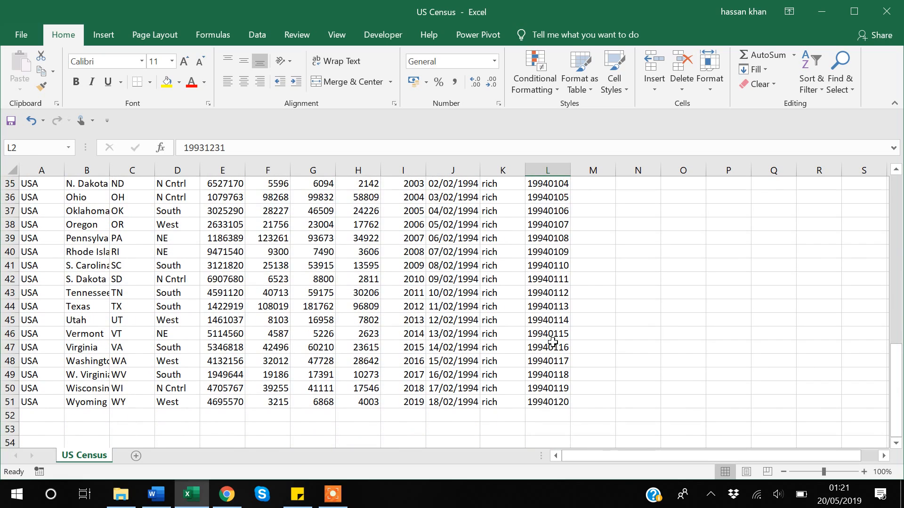
pyautogui.scroll(-1, 553, 342)
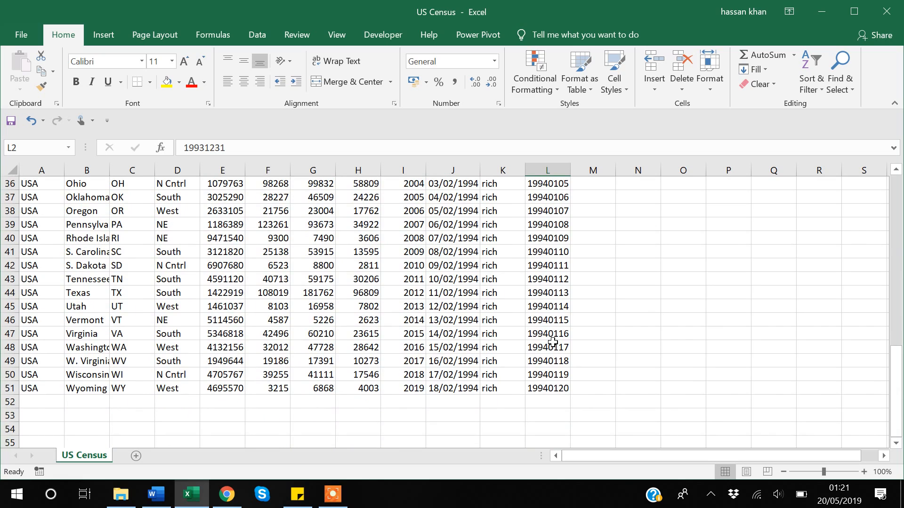
# - Close the data source editor in Data Studio and set the time series chart's date range dimension and time dimension to date2
pyautogui.hotkey('alt', 'Tab')
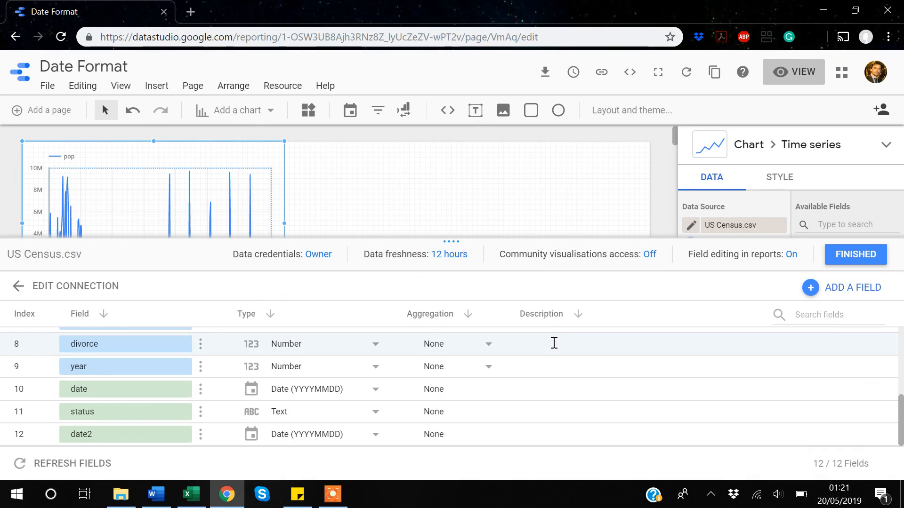
pyautogui.click(857, 264)
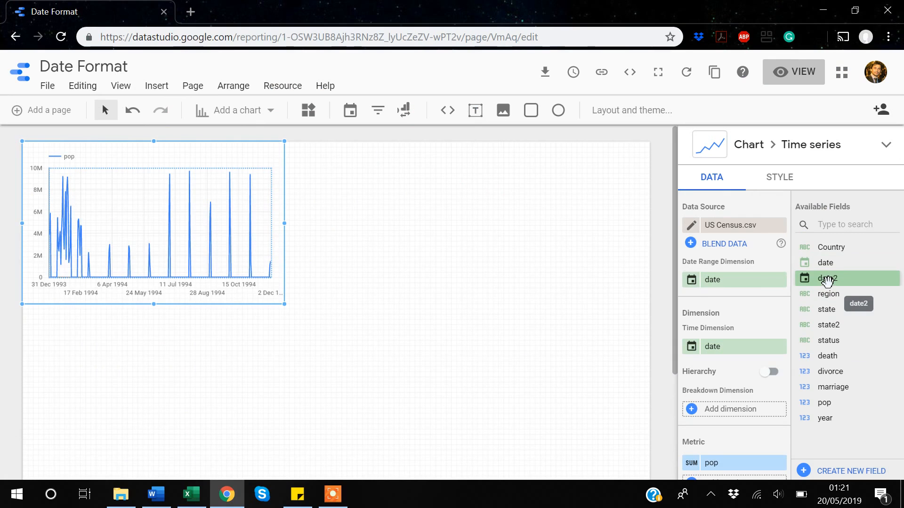
pyautogui.moveTo(809, 282); pyautogui.dragTo(737, 281)
pyautogui.moveTo(831, 279); pyautogui.dragTo(733, 353)
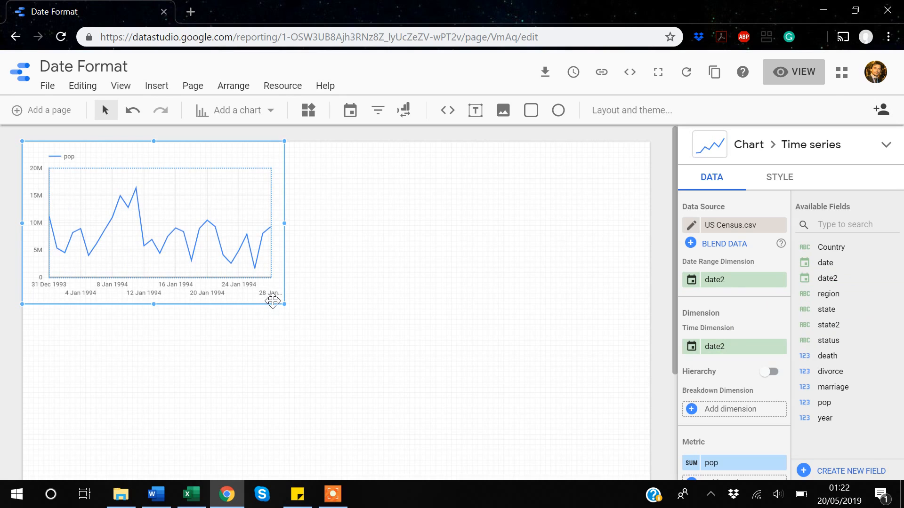
# - Compare the last entries of the date and date2 columns in Excel and find the latest date2 value before its dates restart
pyautogui.hotkey('alt', 'Tab')
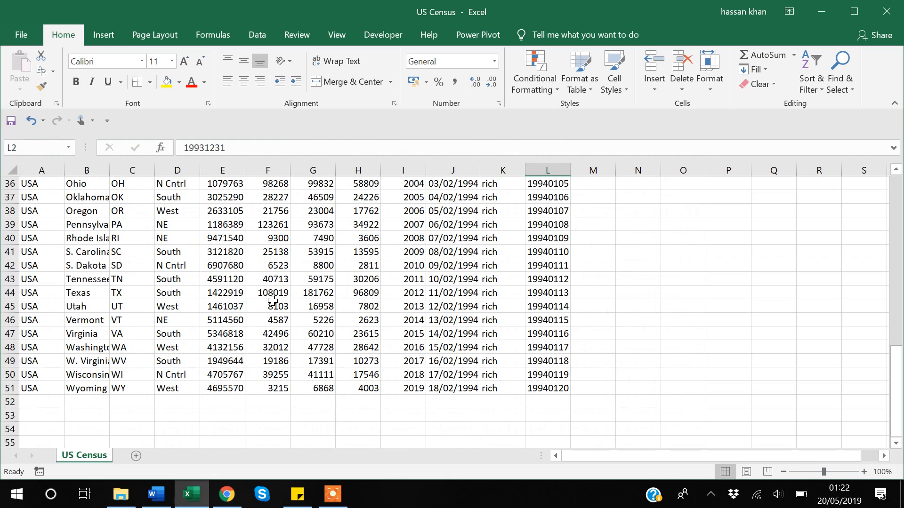
pyautogui.click(449, 393)
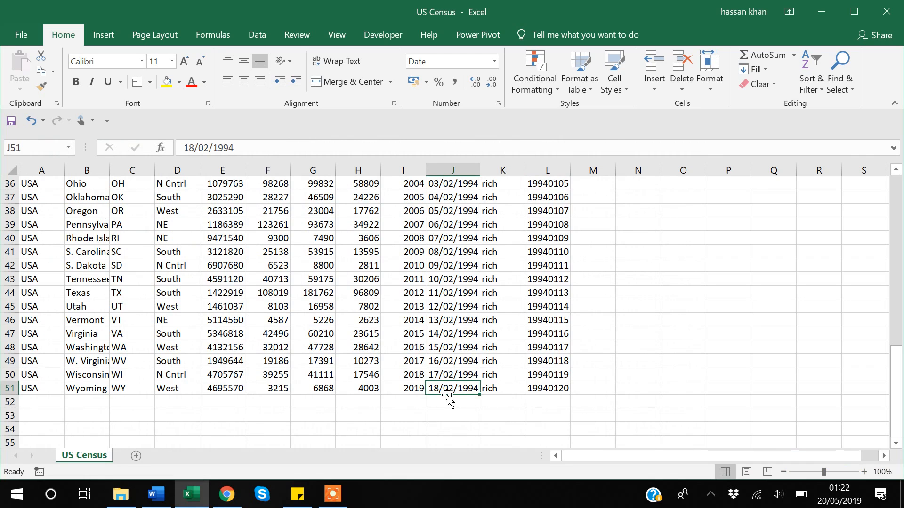
pyautogui.click(550, 389)
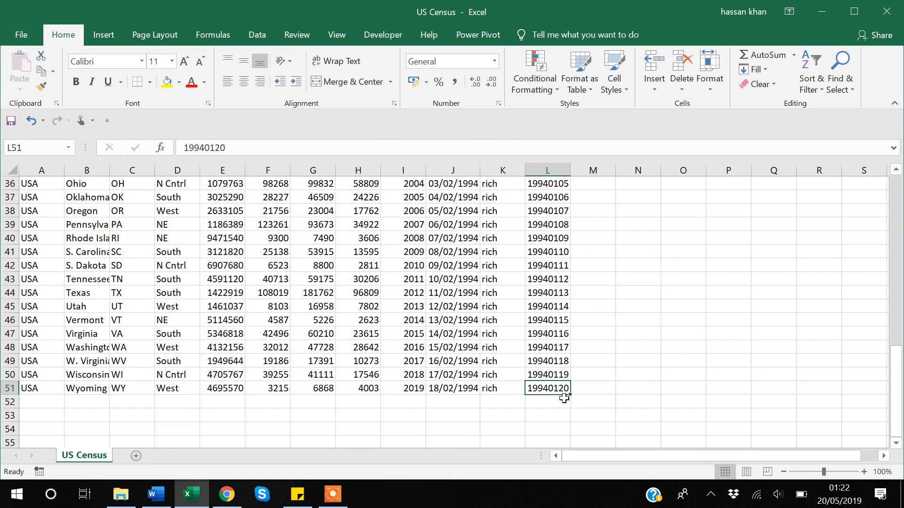
pyautogui.scroll(5, 564, 398)
pyautogui.scroll(6, 564, 398)
pyautogui.scroll(-2, 564, 398)
pyautogui.scroll(-1, 564, 398)
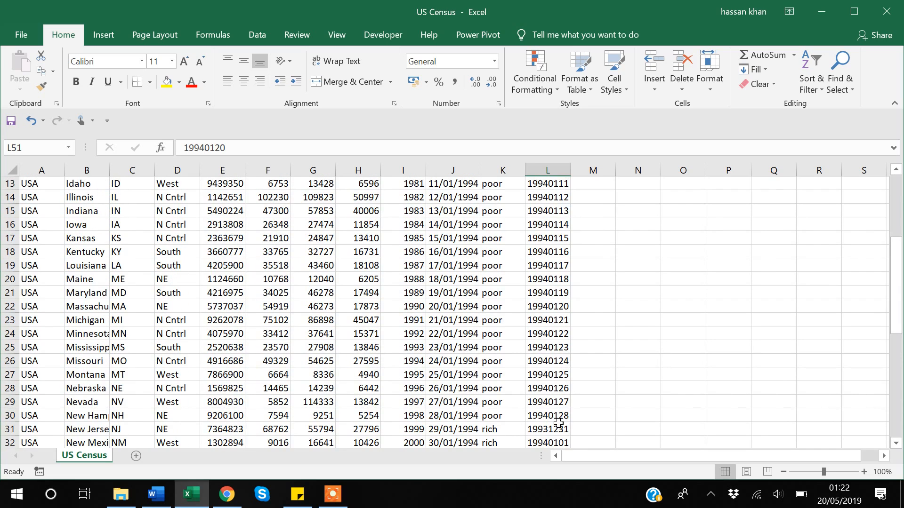
pyautogui.click(559, 426)
pyautogui.click(558, 415)
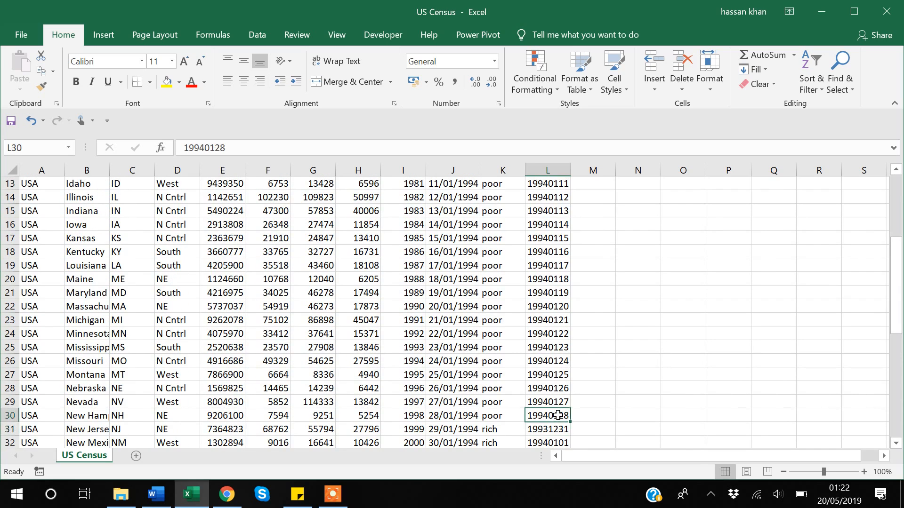
# - Switch back to Data Studio and add status as the time series chart's breakdown dimension
pyautogui.hotkey('alt', 'Tab')
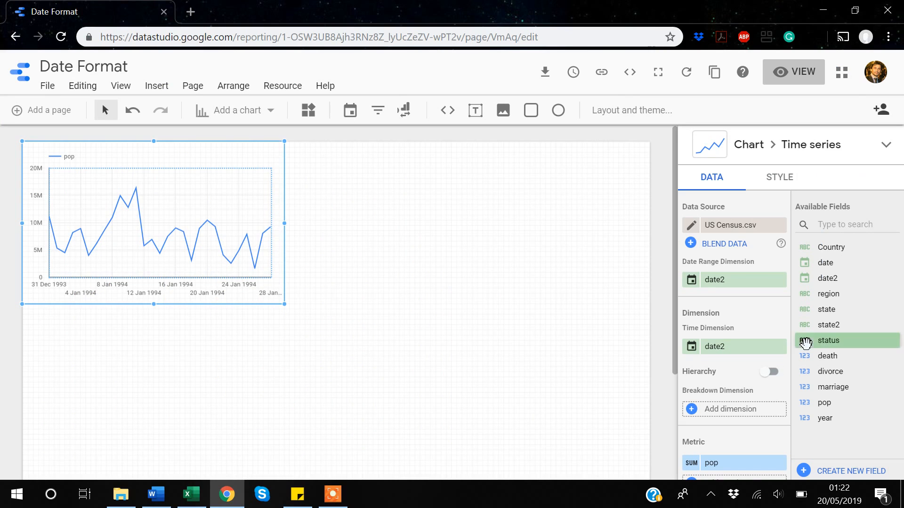
pyautogui.scroll(-2, 714, 377)
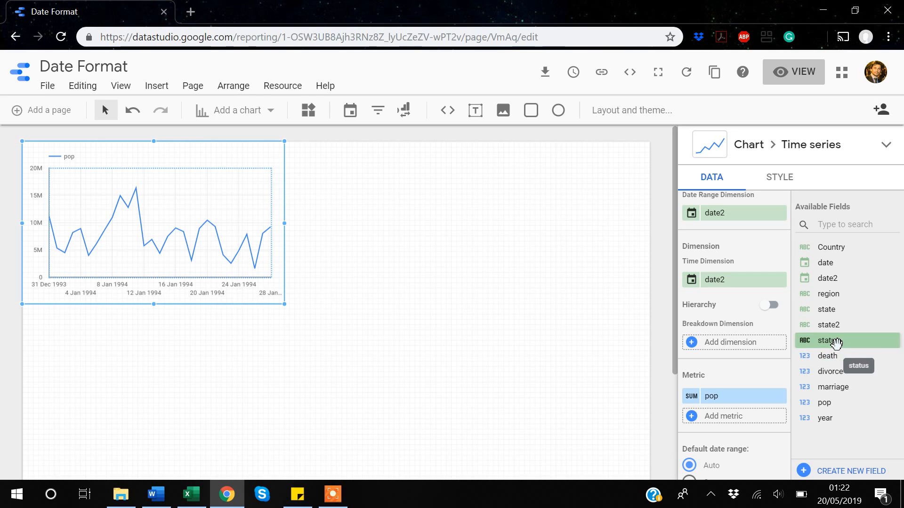
pyautogui.moveTo(836, 344); pyautogui.dragTo(739, 344)
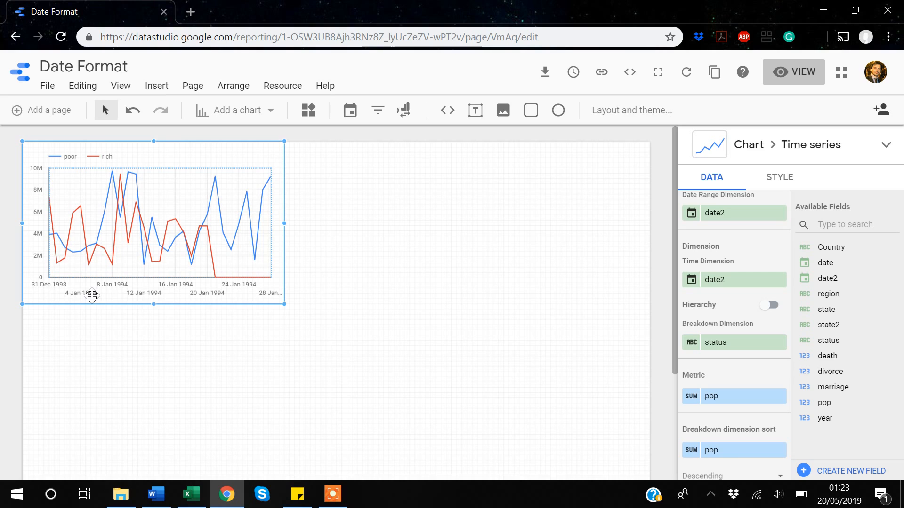
# - Add a filter control beside the time series chart, clear of its plot, and set its dimension to region
pyautogui.click(378, 111)
pyautogui.moveTo(246, 162); pyautogui.dragTo(451, 199)
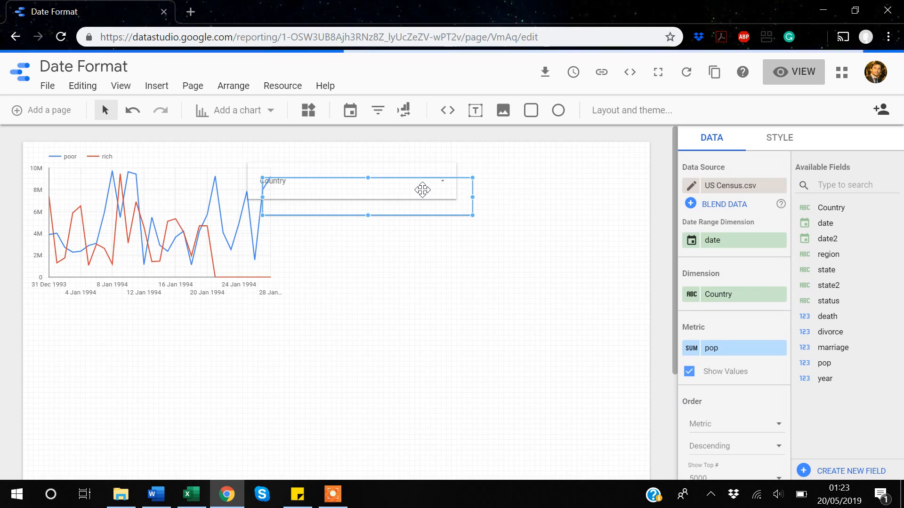
pyautogui.click(466, 208)
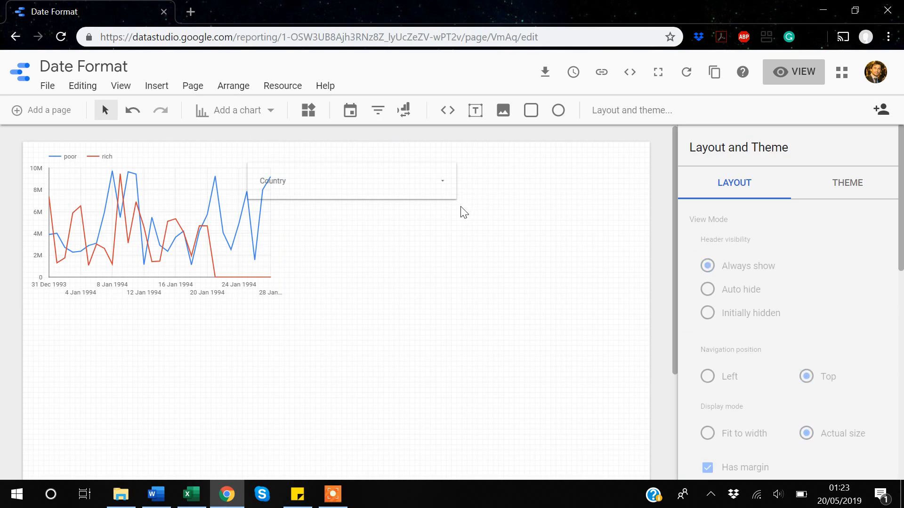
pyautogui.click(343, 181)
pyautogui.moveTo(418, 171); pyautogui.dragTo(471, 160)
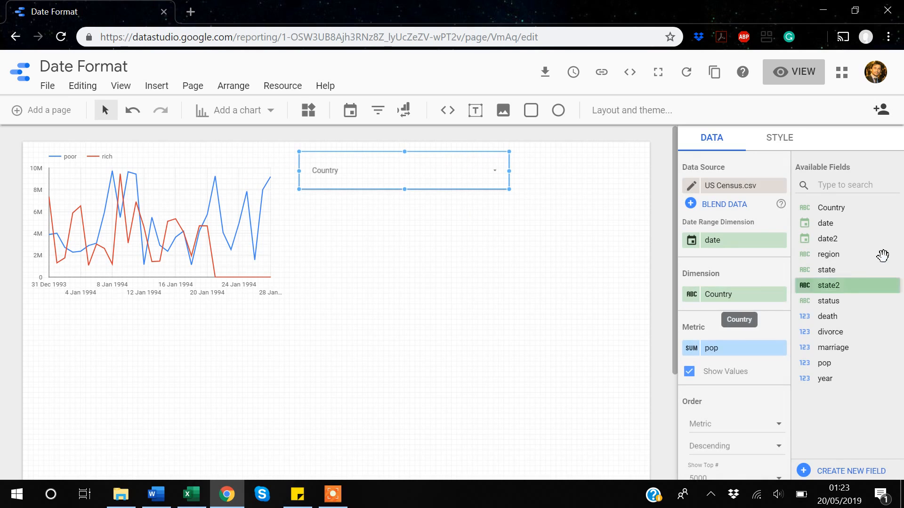
pyautogui.moveTo(847, 256); pyautogui.dragTo(747, 301)
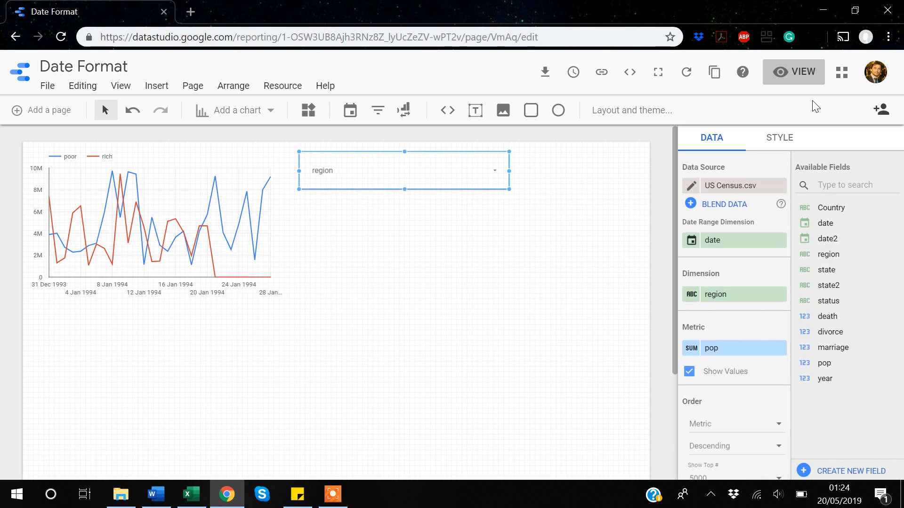
# - Open the report in view mode and limit the region filter to South only
pyautogui.click(801, 77)
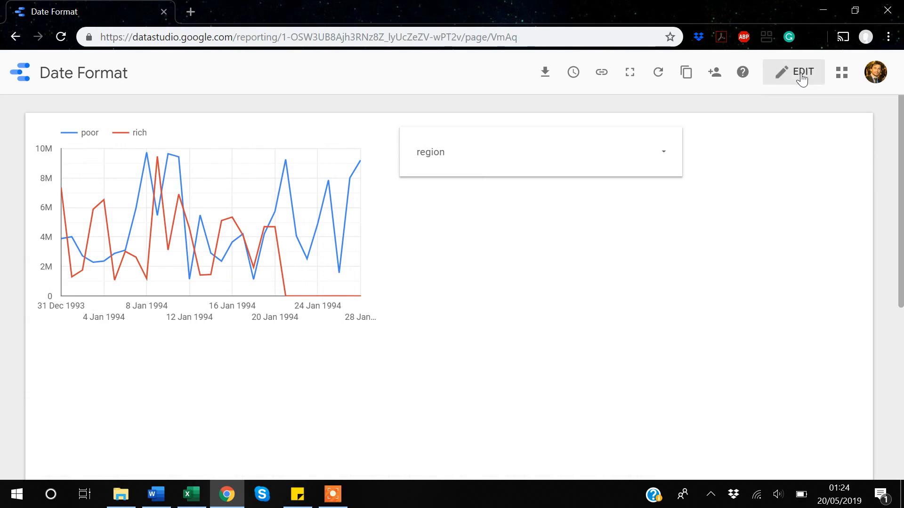
pyautogui.click(669, 158)
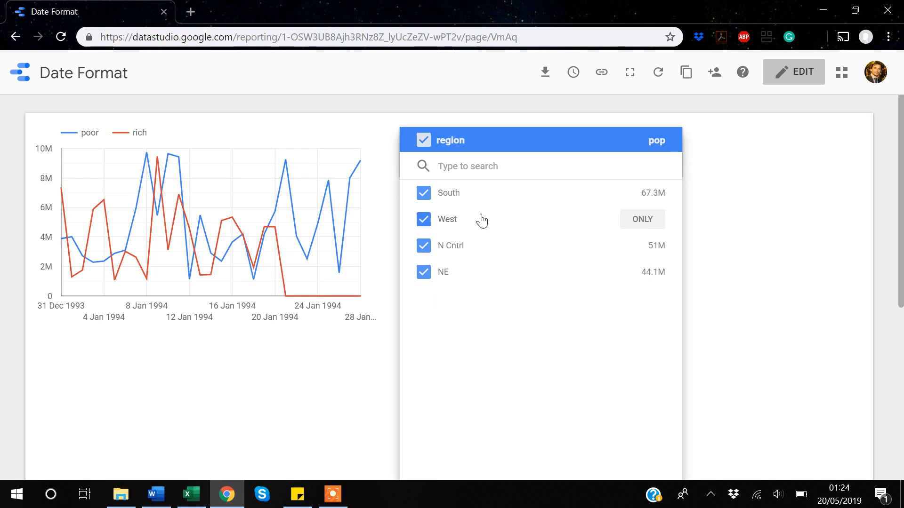
pyautogui.click(423, 200)
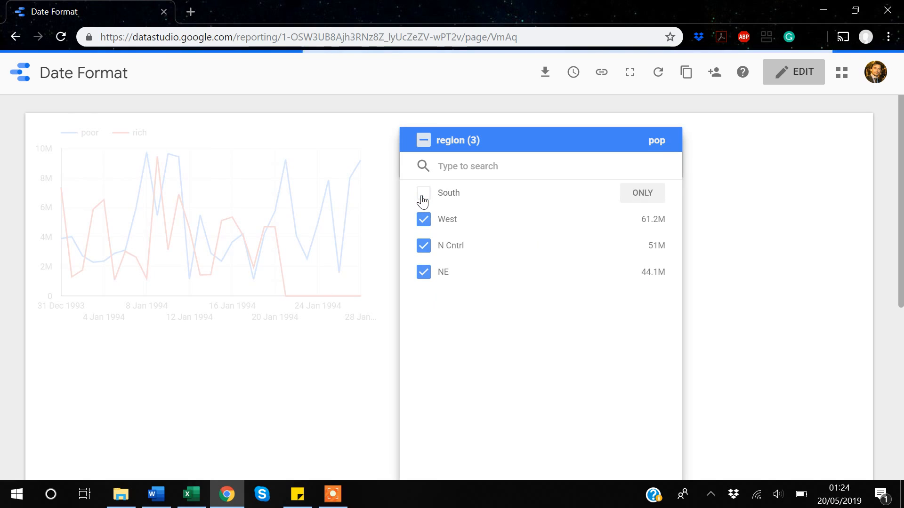
pyautogui.click(639, 197)
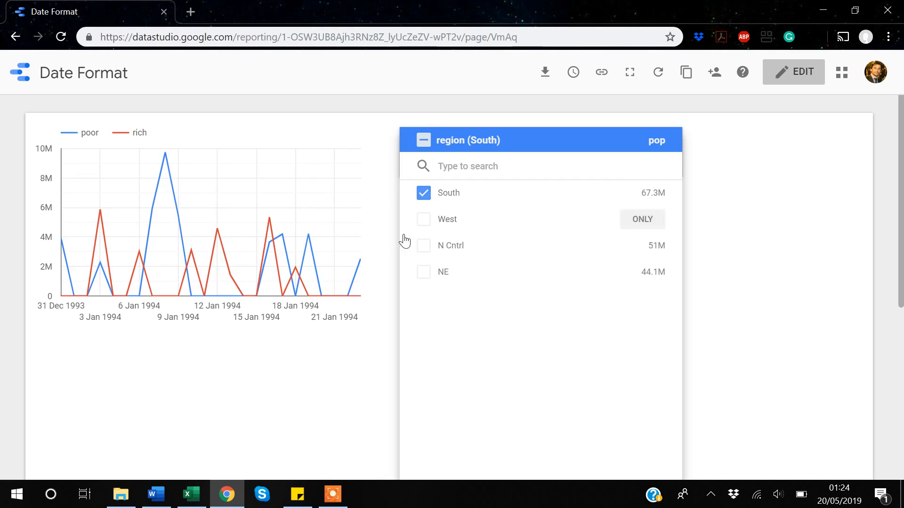
pyautogui.moveTo(311, 280)
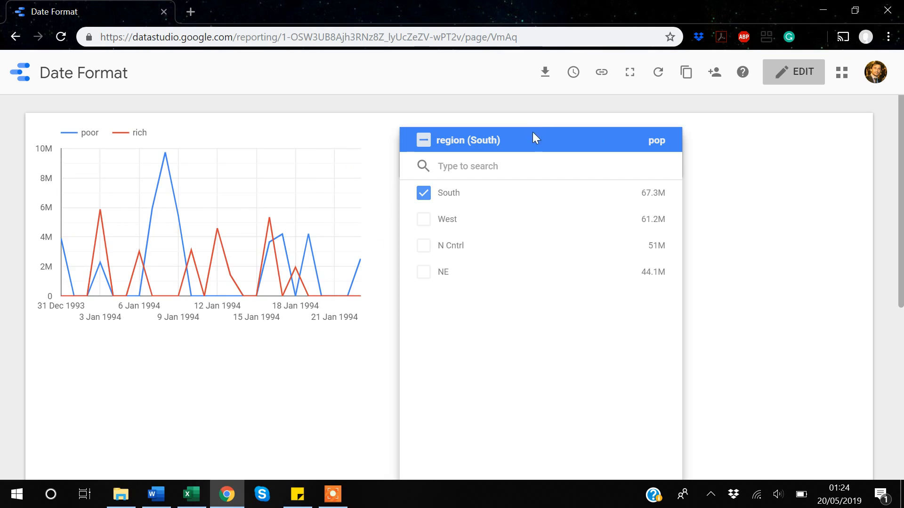
# - Reselect all regions in the filter and return the report to edit mode
pyautogui.click(423, 142)
pyautogui.click(794, 197)
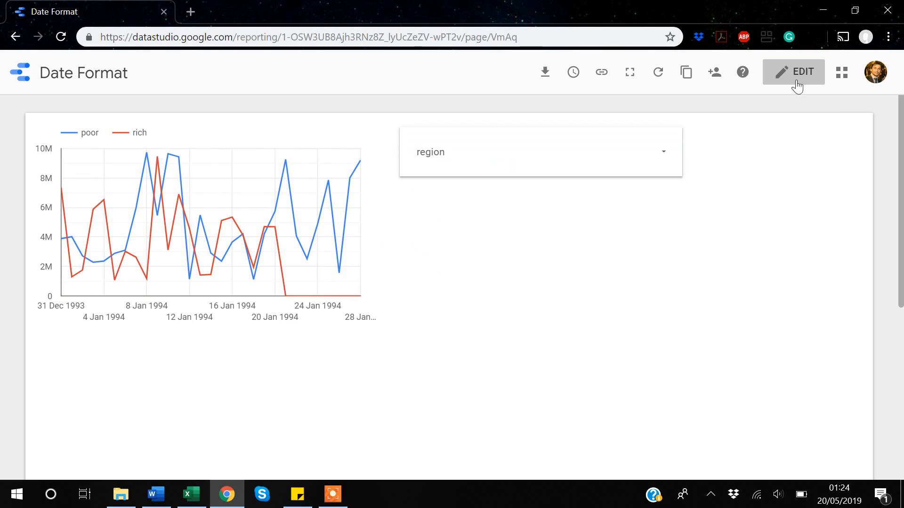
pyautogui.click(798, 80)
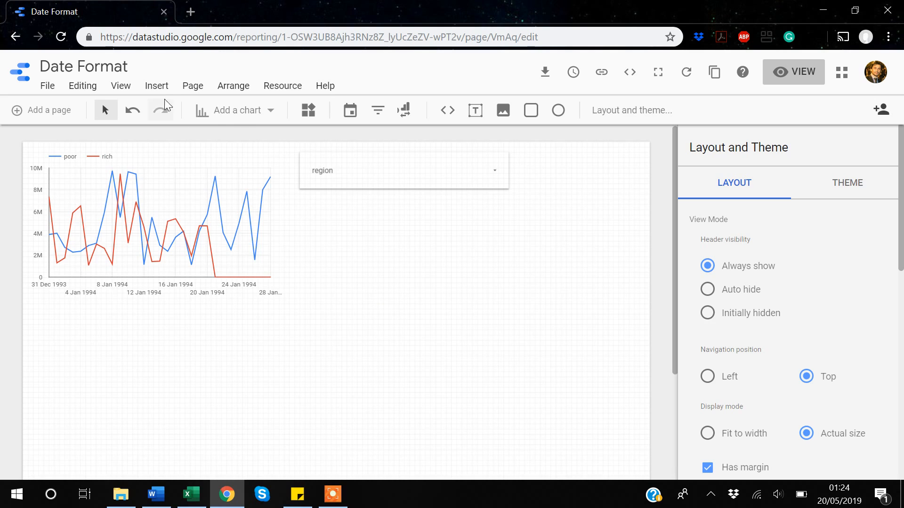
# - Insert a bar chart below the region filter and set its dimension to status
pyautogui.click(157, 88)
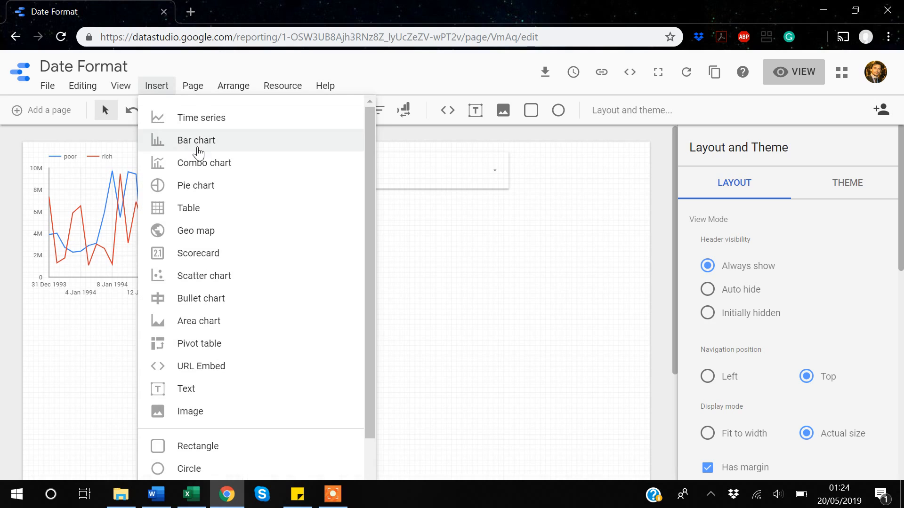
pyautogui.click(197, 151)
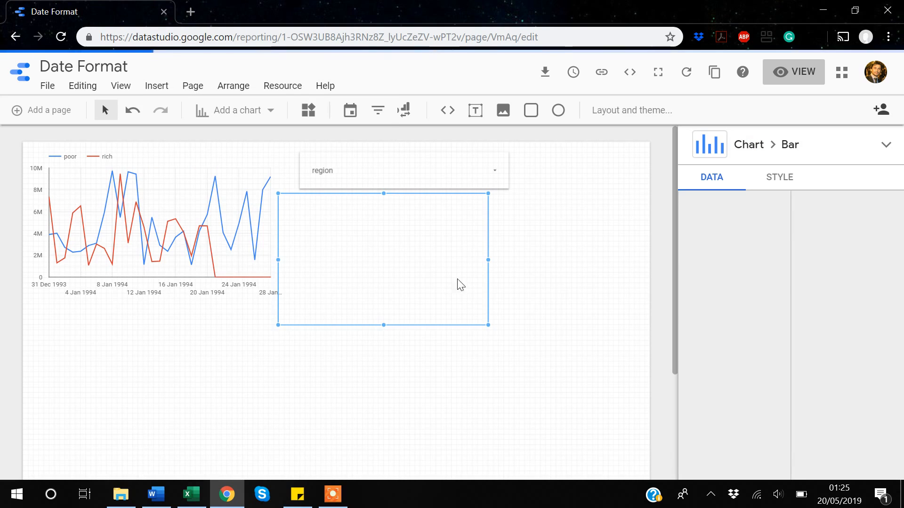
pyautogui.moveTo(434, 214); pyautogui.dragTo(520, 223)
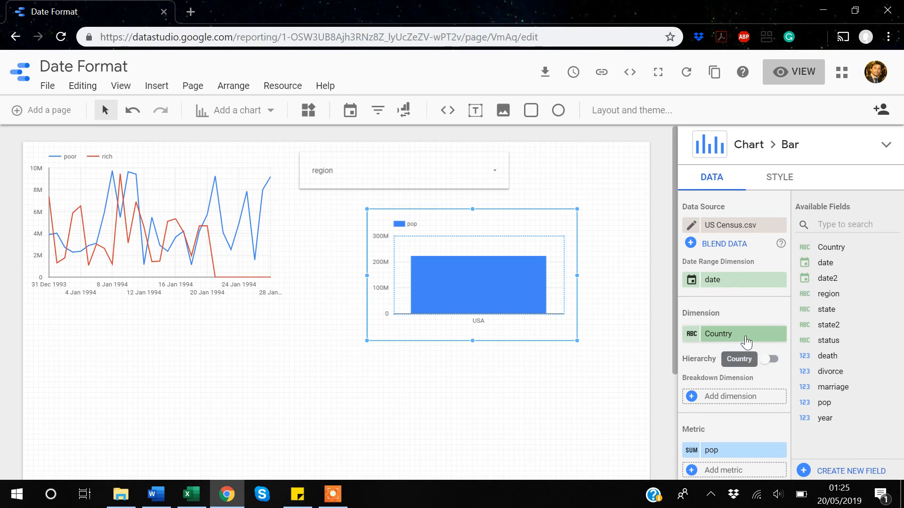
pyautogui.moveTo(827, 344); pyautogui.dragTo(743, 339)
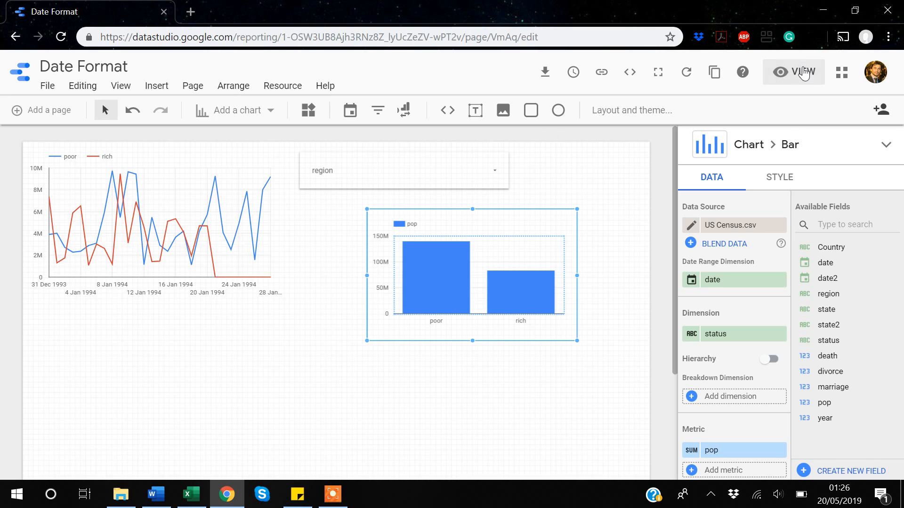
# - Open the report in view mode and set the access level for people invited in its sharing settings to Can view
pyautogui.click(803, 74)
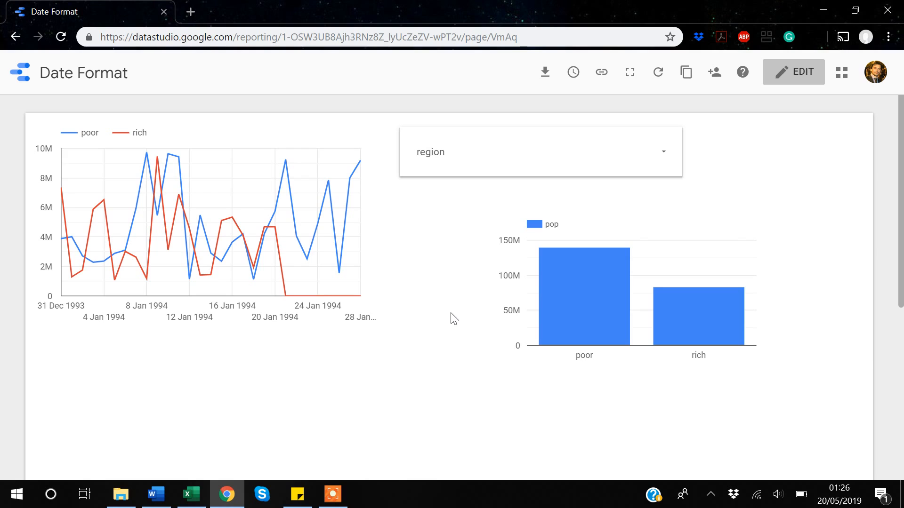
pyautogui.click(716, 75)
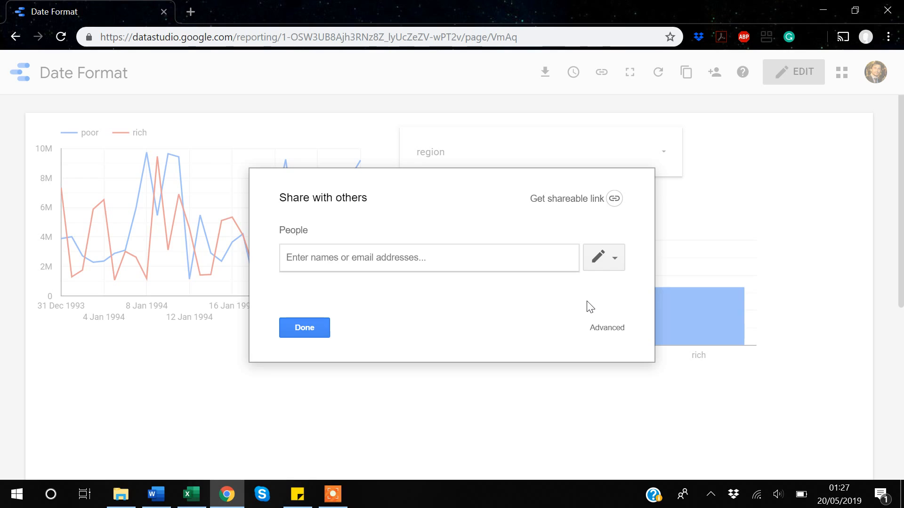
pyautogui.click(614, 262)
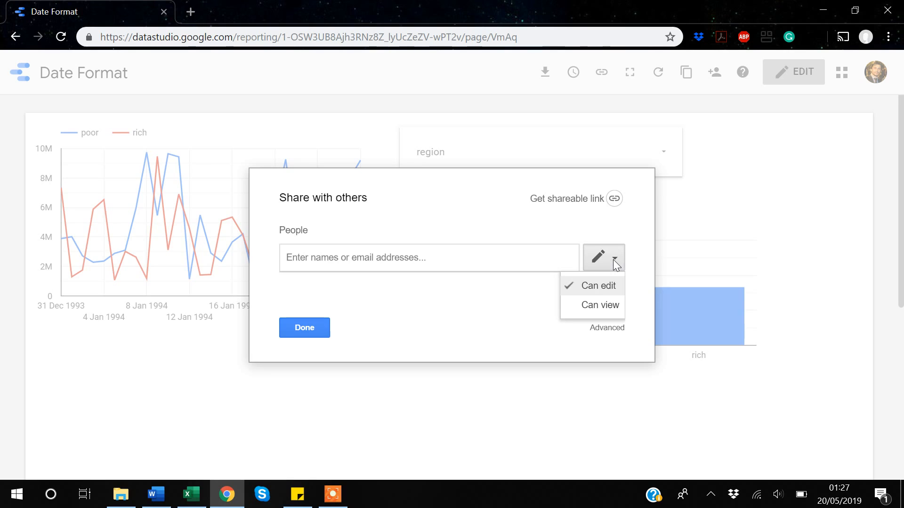
pyautogui.click(597, 310)
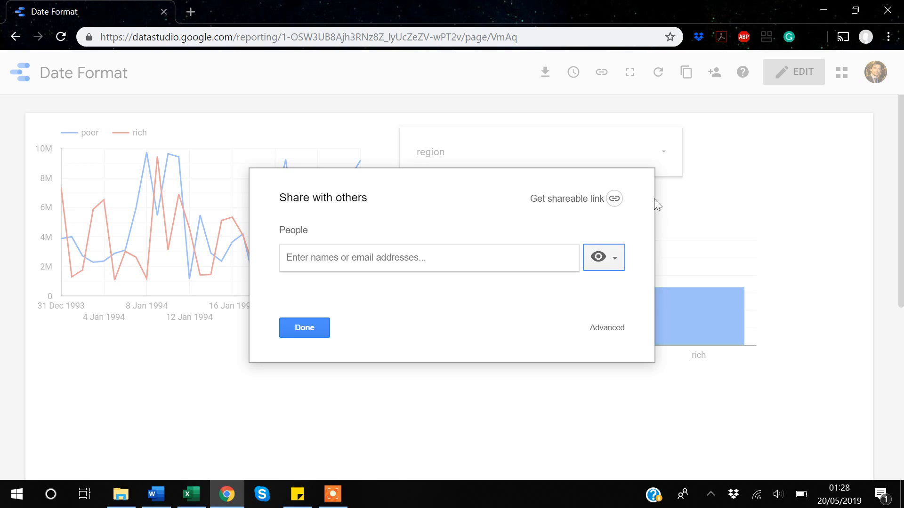
# - Turn on the shareable link with view access for anyone with the link, and examine the additional link-sharing options without changing them
pyautogui.click(582, 206)
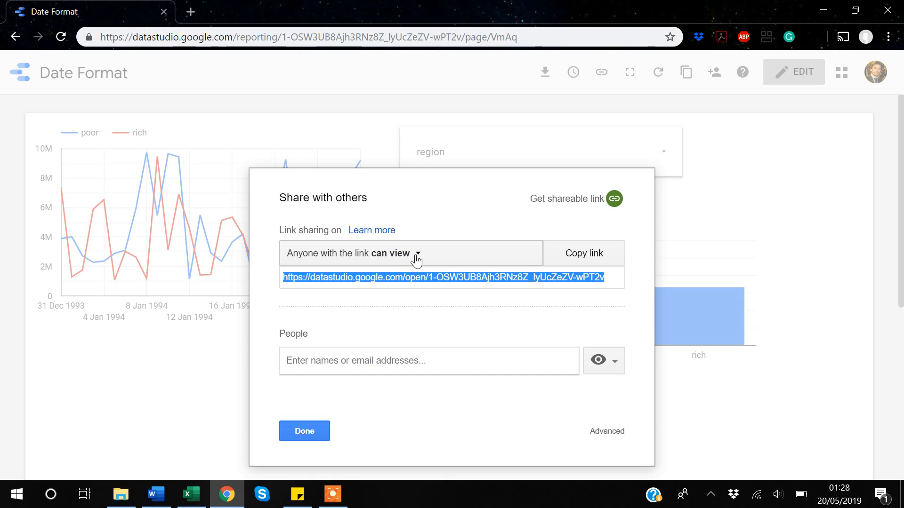
pyautogui.click(416, 257)
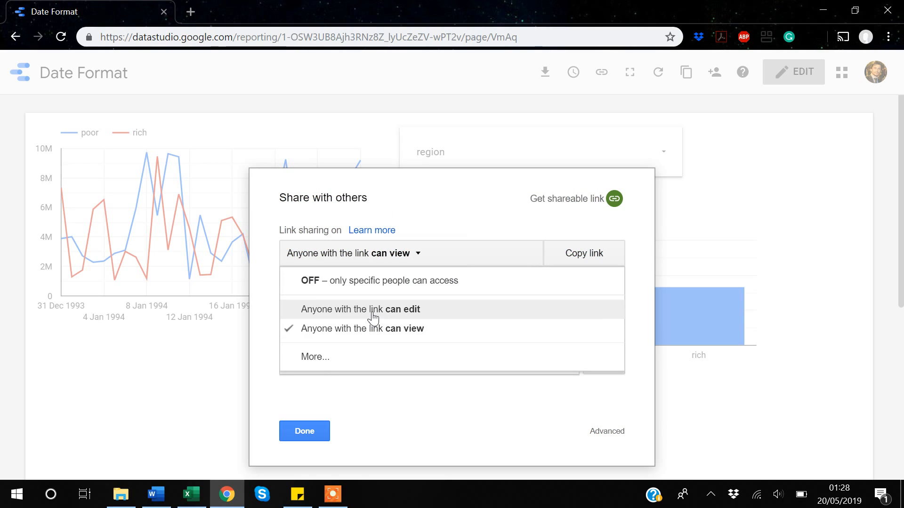
pyautogui.click(312, 361)
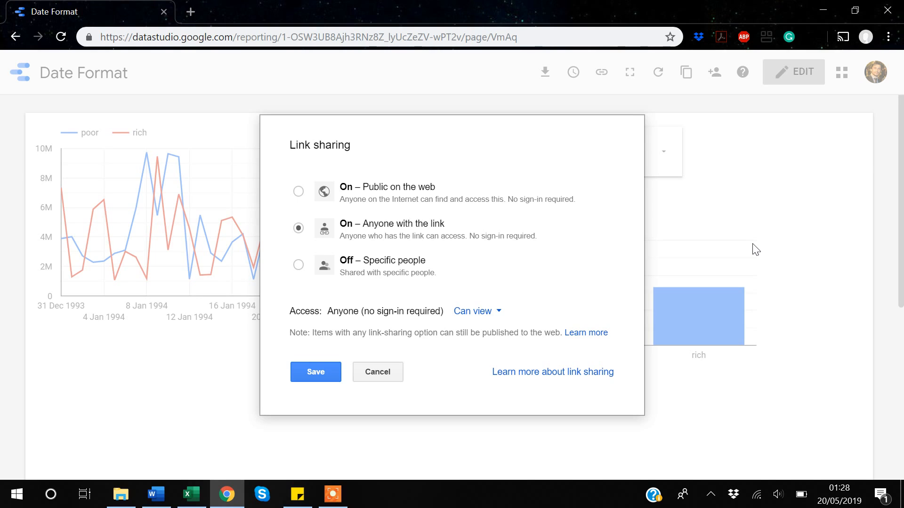
pyautogui.click(383, 374)
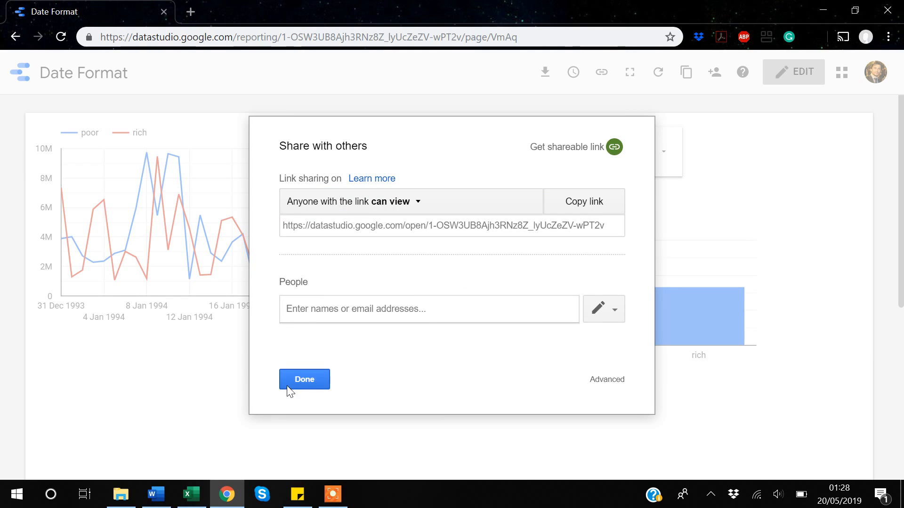
# - Finish the sharing settings and return the report to edit mode
pyautogui.click(306, 385)
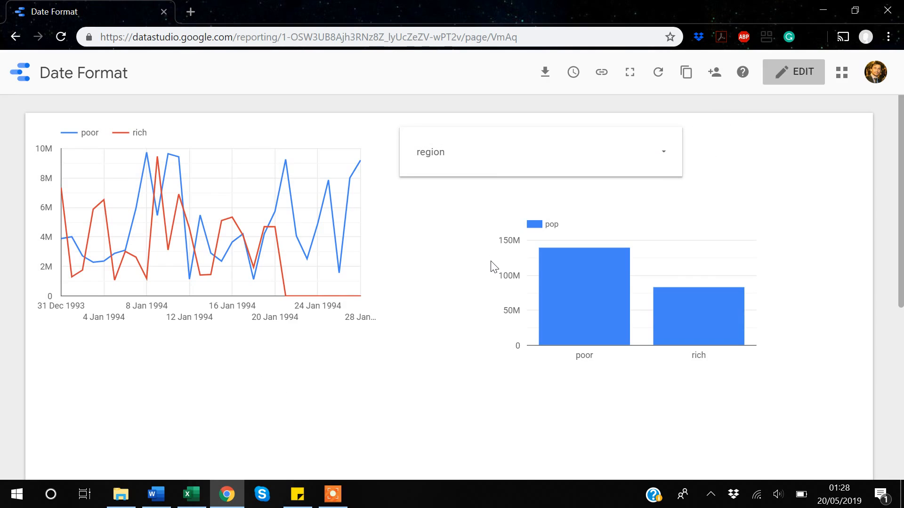
pyautogui.click(801, 73)
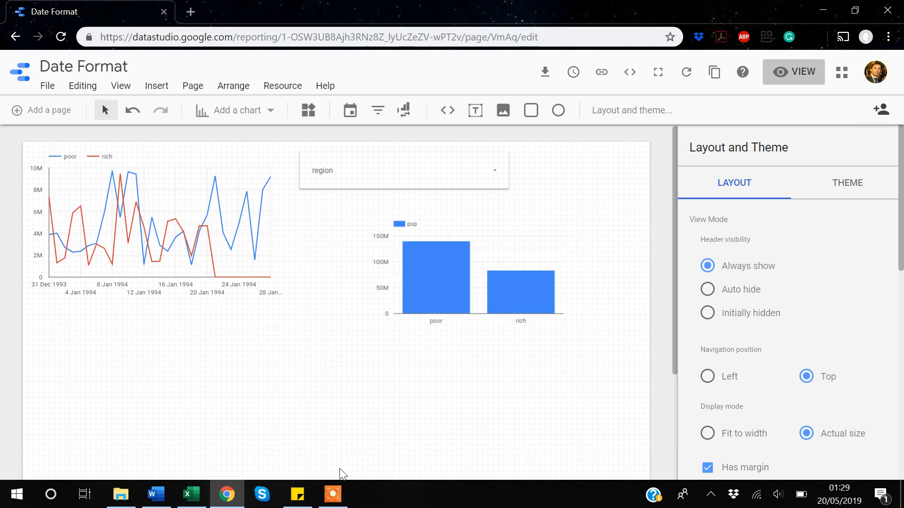
pyautogui.click(338, 499)
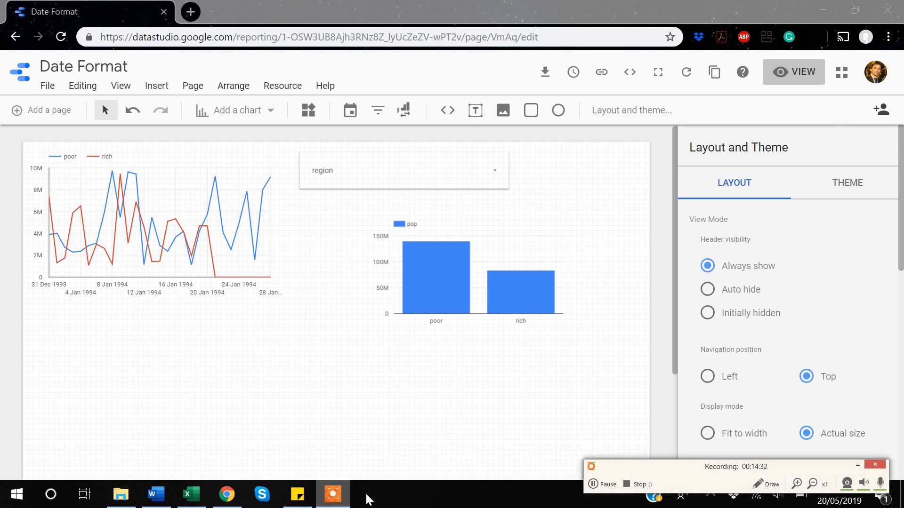